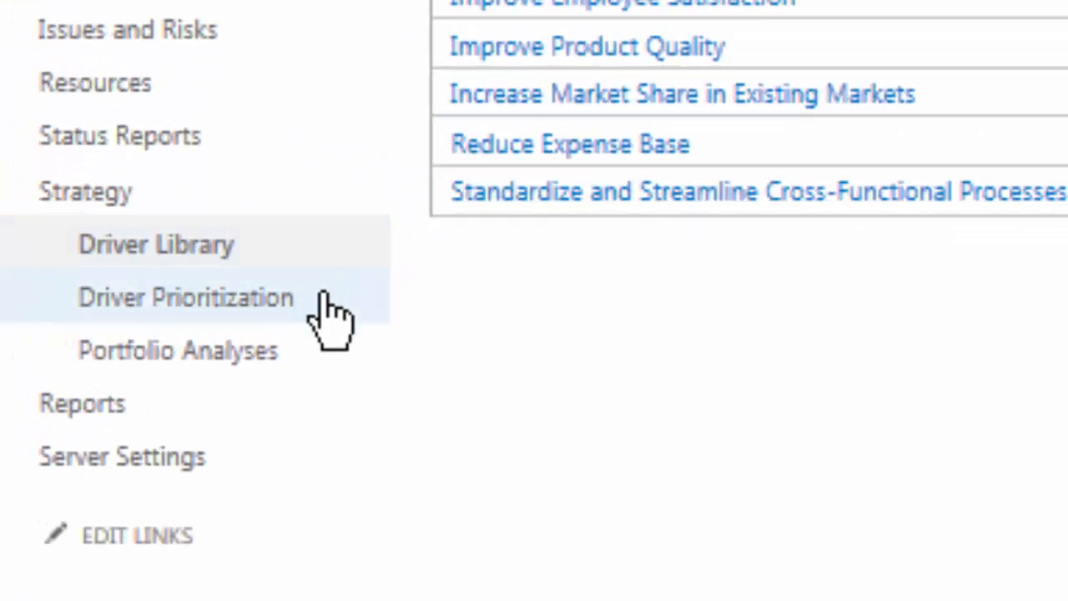
View the driver prioritizations and open the portfolio analyses list.
{"action": "left_click", "coordinate": [326, 301]}
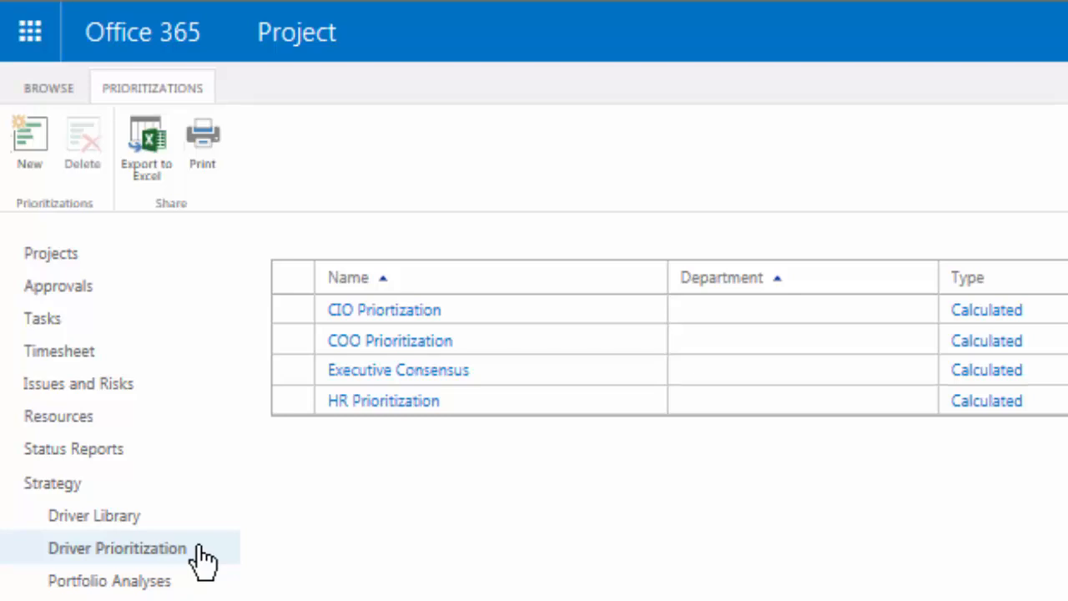
{"action": "left_click", "coordinate": [199, 548]}
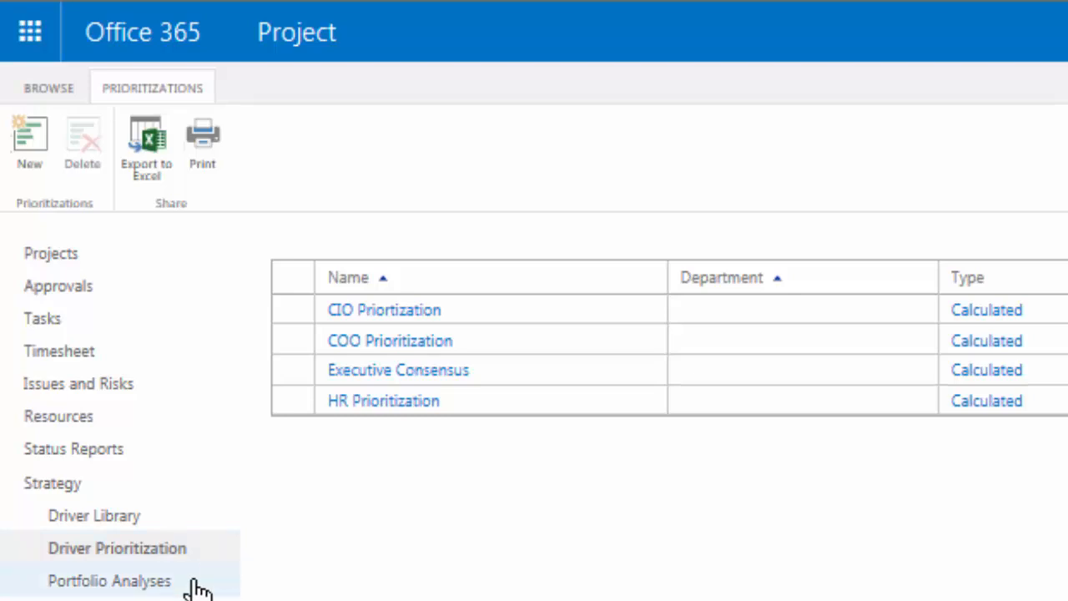
{"action": "left_click", "coordinate": [198, 590]}
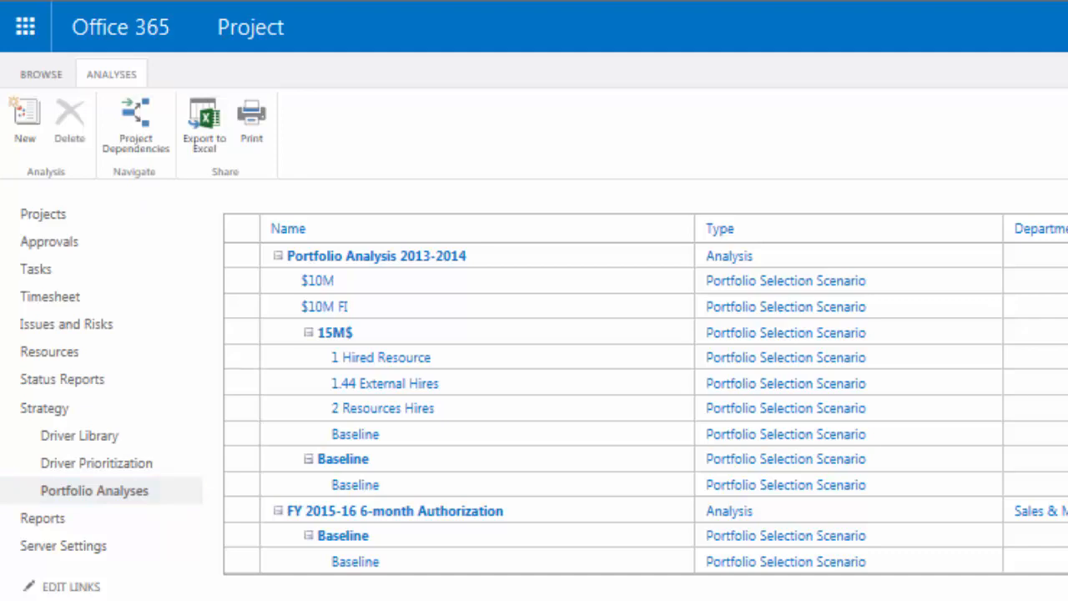
Create a Mutual Exclusion project dependency named "Mutual Exclusion CRM".
{"action": "left_click", "coordinate": [138, 142]}
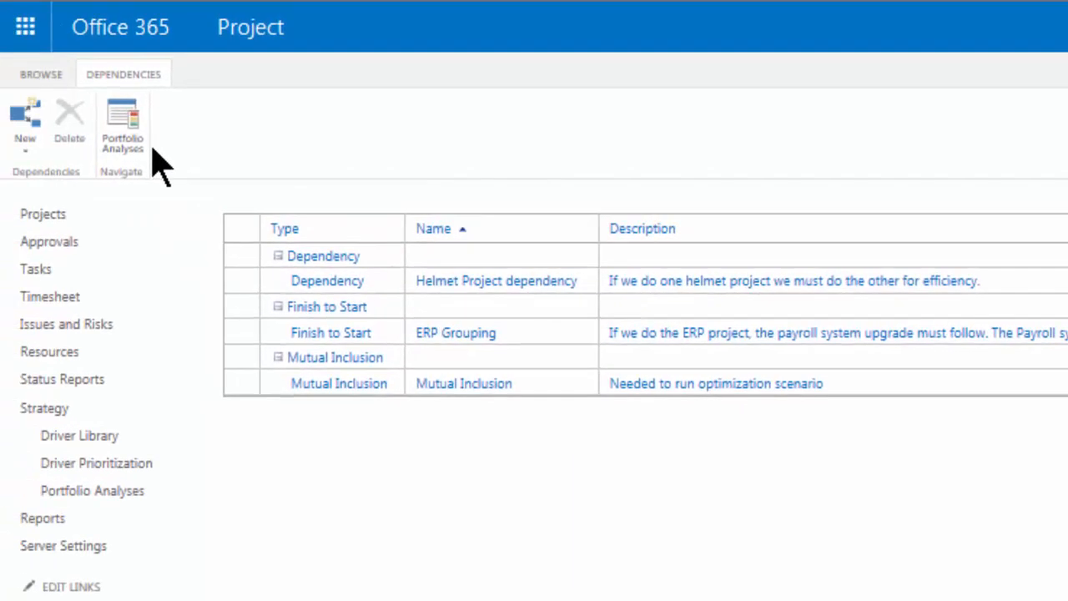
{"action": "left_click", "coordinate": [35, 150]}
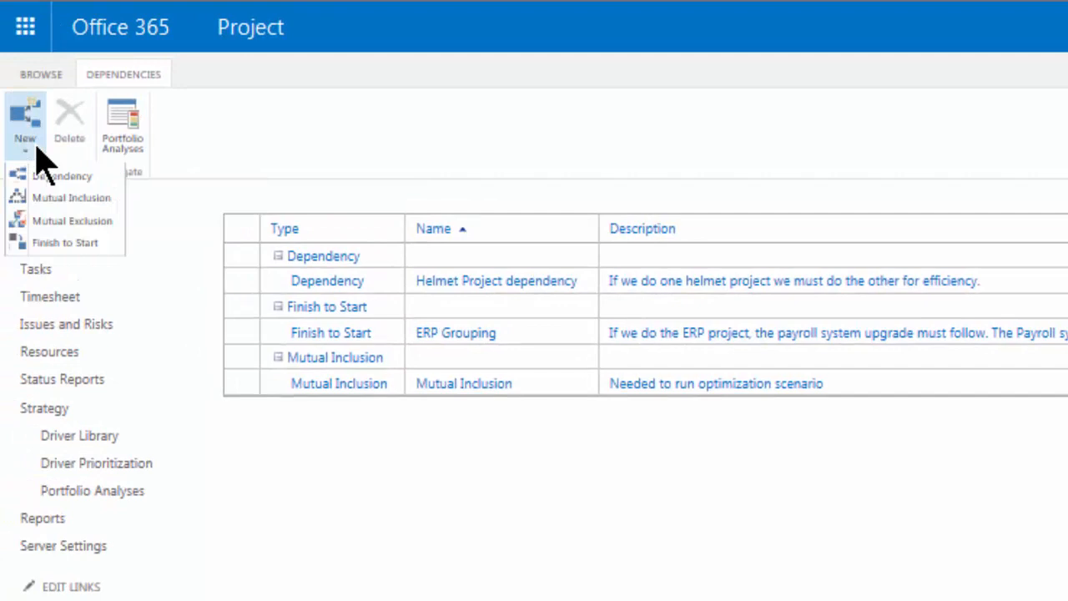
{"action": "left_click", "coordinate": [53, 224]}
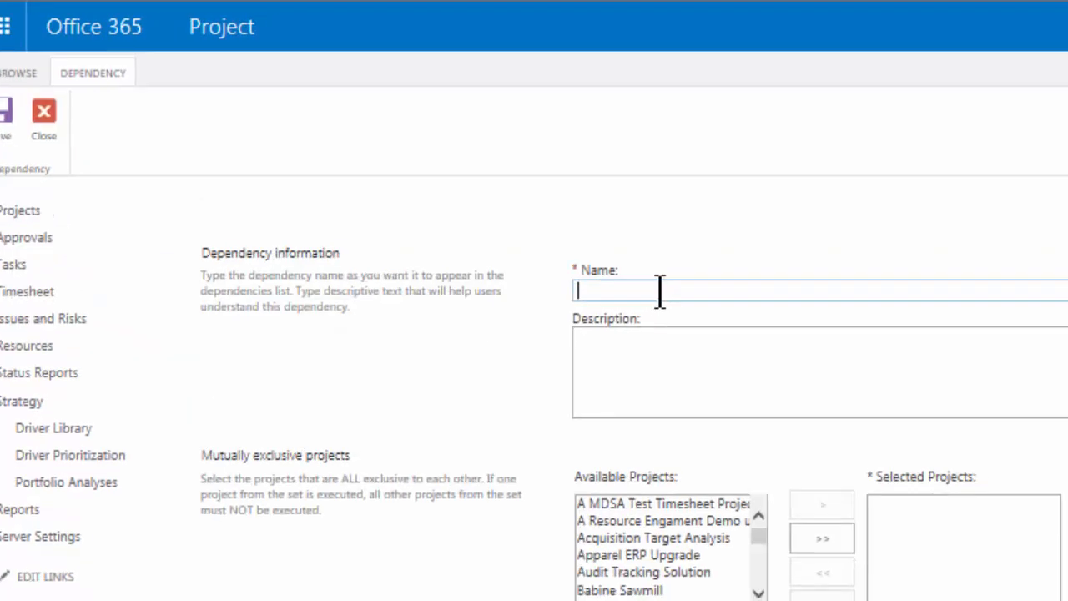
{"action": "type", "text": "Mutual Exclusion CRM"}
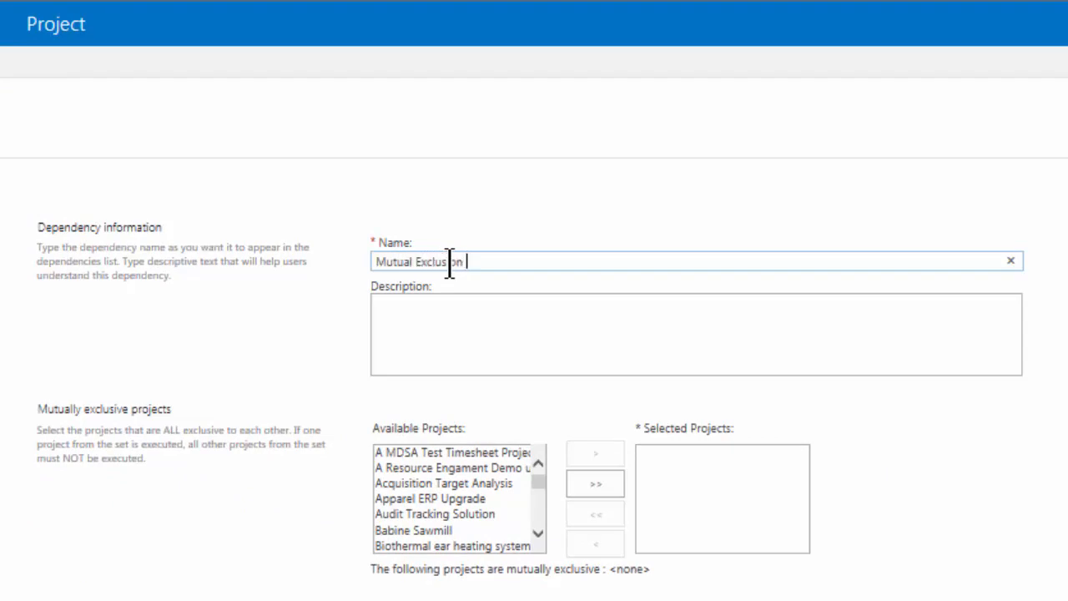
{"action": "key", "text": "Tab"}
Enter the dependency description "We need only to select one CRM initiative.".
{"action": "type", "text": "We need only to select one CRM "}
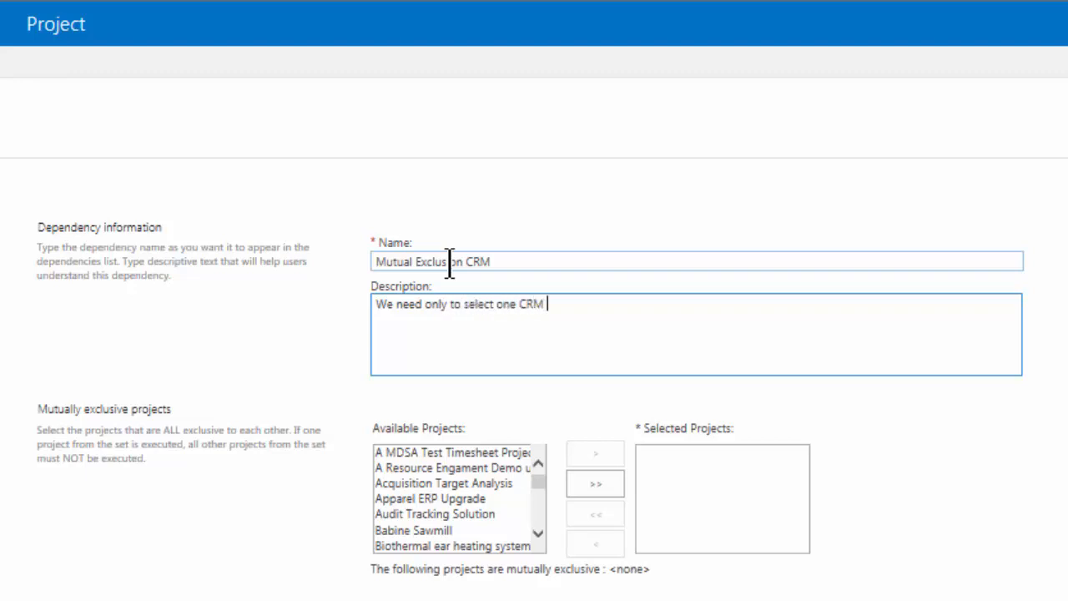
{"action": "type", "text": "initiative."}
{"action": "key", "text": "Tab"}
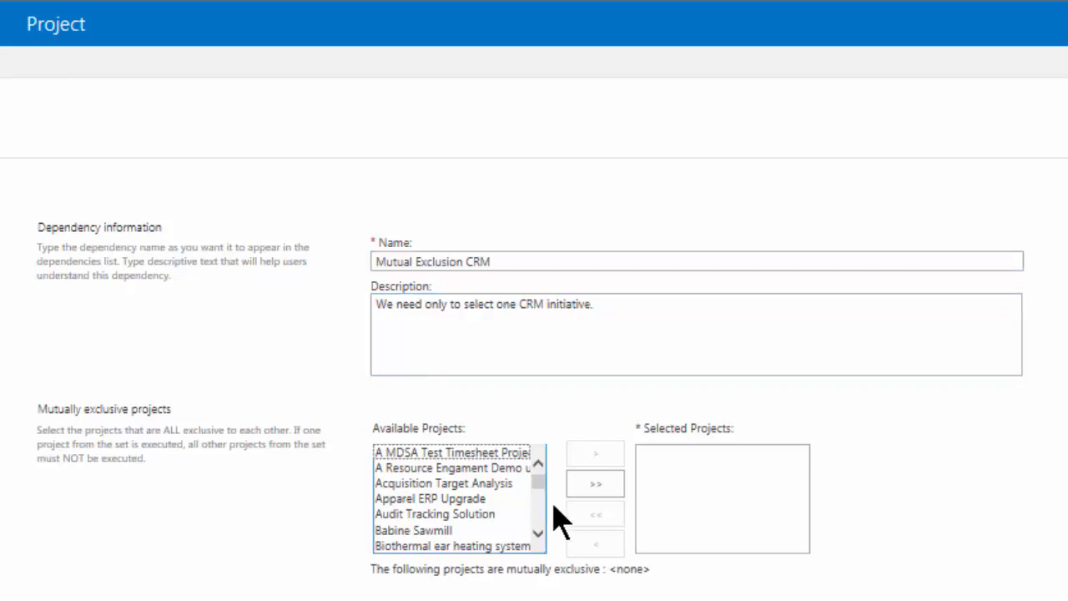
Add CRM APAC Upgrade, Dynamics CRM Deployment EMEA and Dynamics CRM US Deployment as the mutually exclusive projects and save the dependency.
{"action": "scroll", "coordinate": [550, 518], "scroll_direction": "down", "scroll_amount": 2}
{"action": "left_click", "coordinate": [496, 517]}
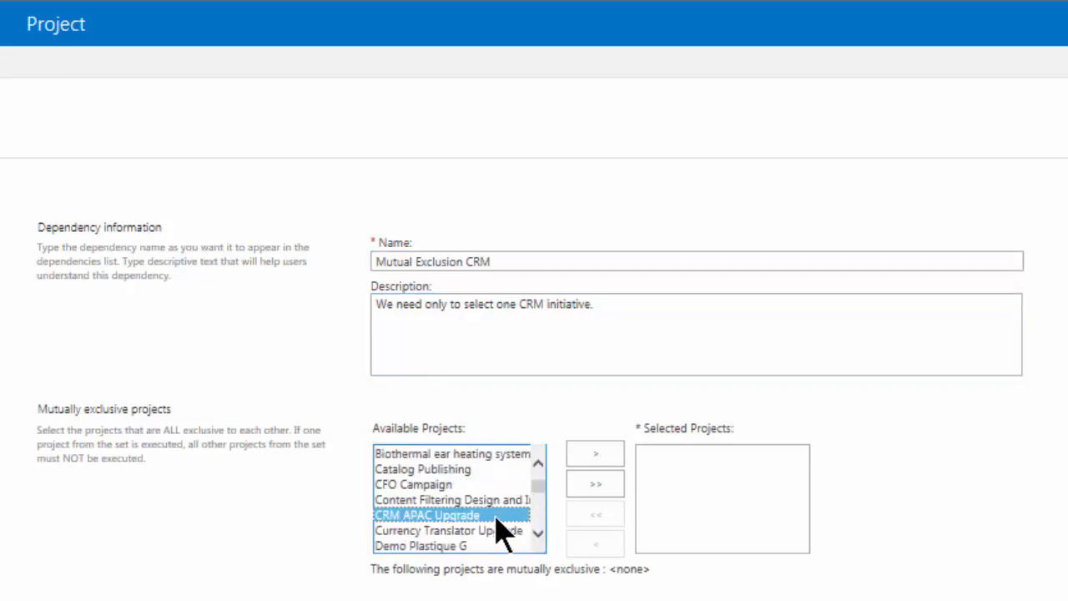
{"action": "scroll", "coordinate": [541, 542], "scroll_direction": "down", "scroll_amount": 1}
{"action": "left_click", "coordinate": [495, 515], "text": "ctrl"}
{"action": "left_click", "coordinate": [494, 526], "text": "ctrl"}
{"action": "left_click", "coordinate": [597, 455]}
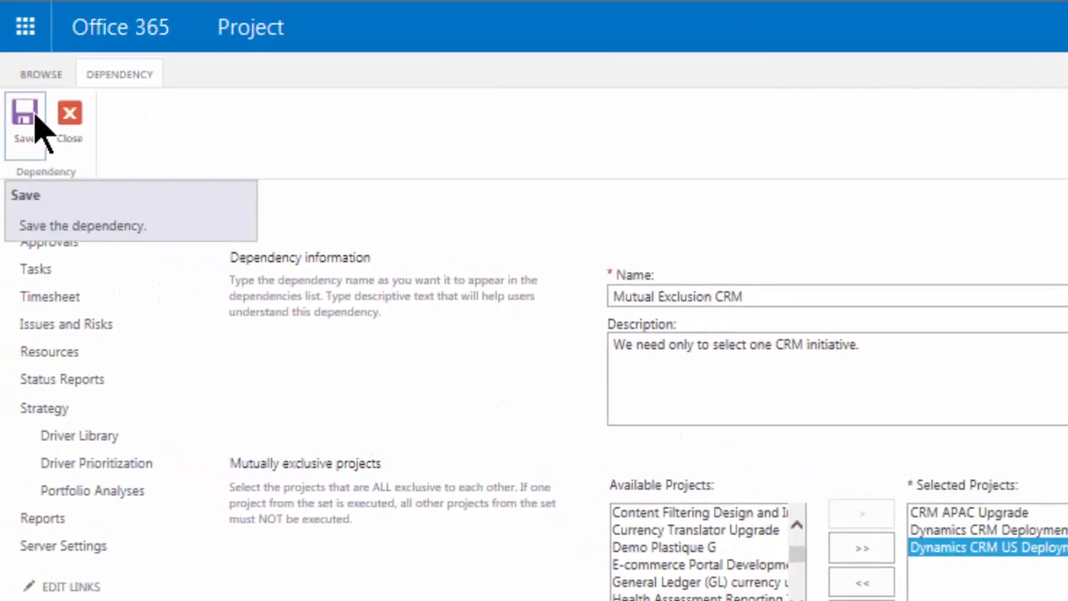
{"action": "left_click", "coordinate": [13, 110]}
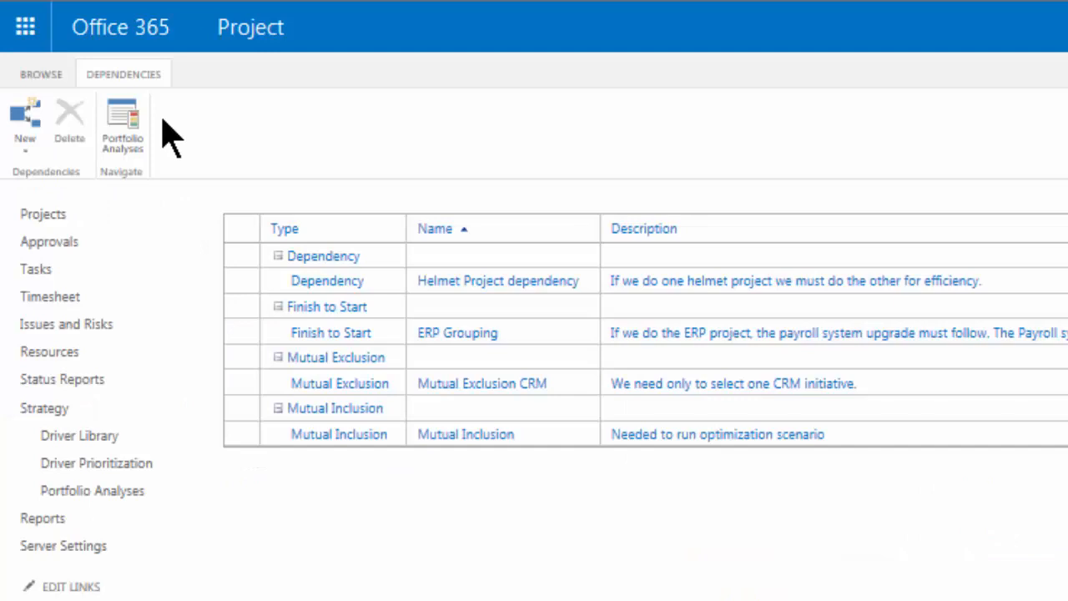
Expand the What If - Scencario 1 portfolio analysis and its 15M$ scenario, and open the analysis properties.
{"action": "left_click", "coordinate": [191, 496]}
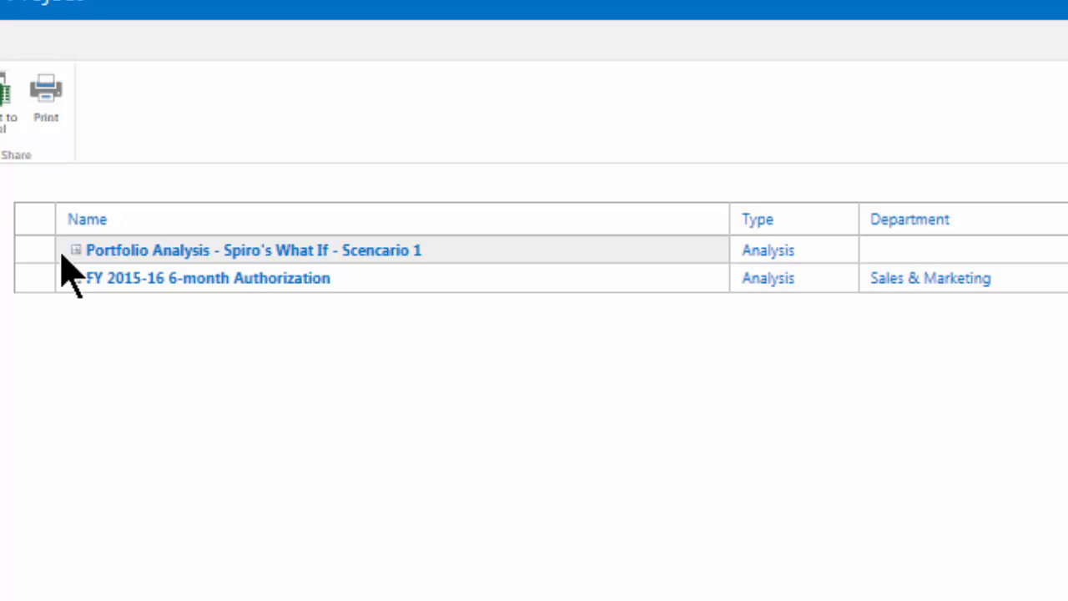
{"action": "left_click", "coordinate": [76, 251]}
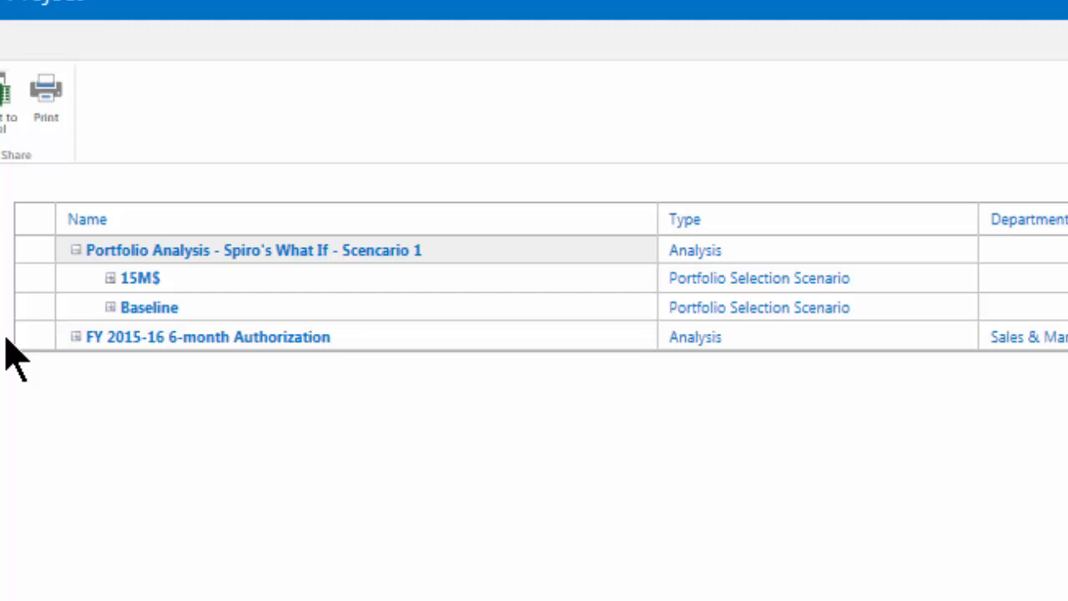
{"action": "left_click", "coordinate": [109, 278]}
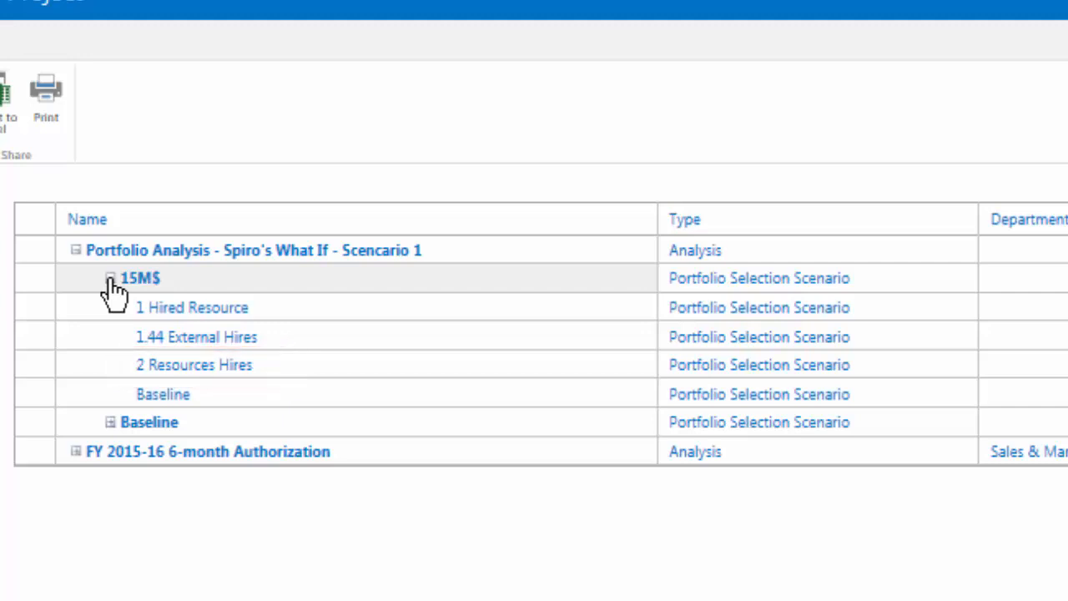
{"action": "left_click", "coordinate": [415, 250]}
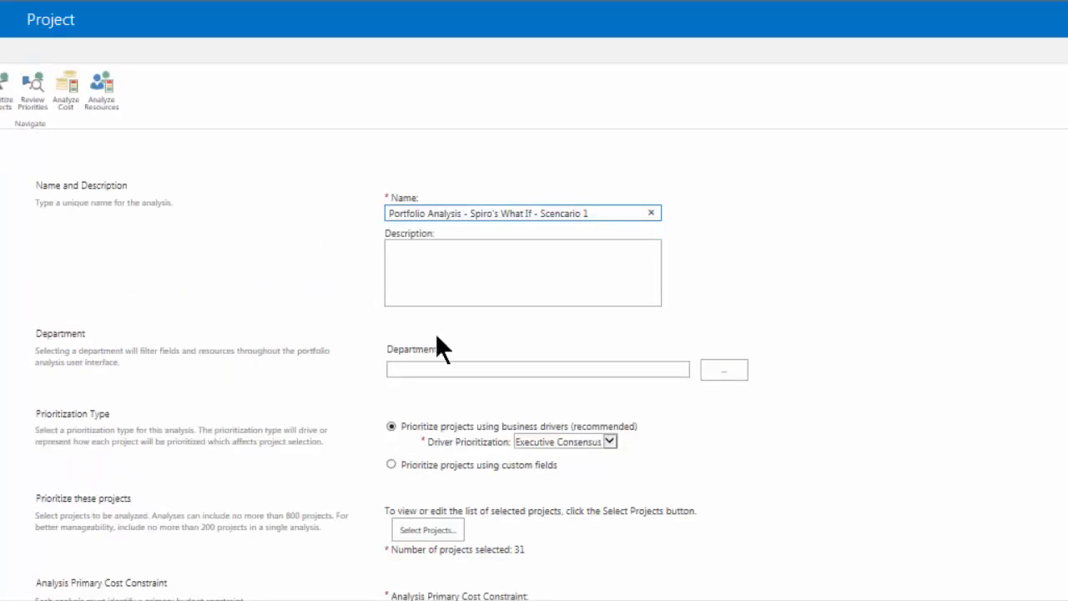
Keep Executive Consensus as the driver prioritization and inspect the available projects in the Select Stage Projects view without changing the selection.
{"action": "left_click", "coordinate": [611, 441]}
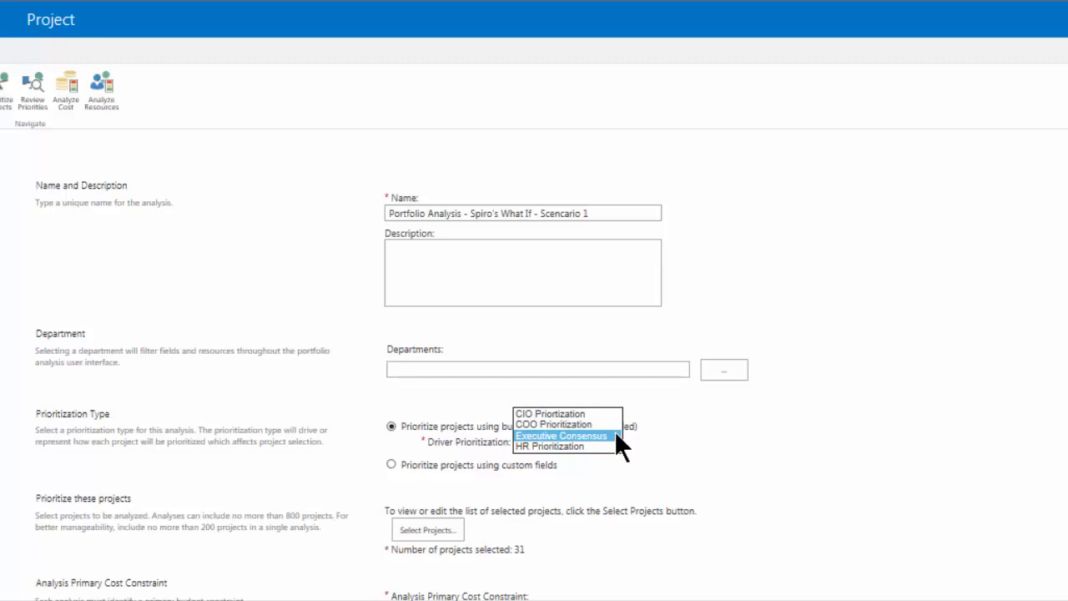
{"action": "left_click", "coordinate": [615, 434]}
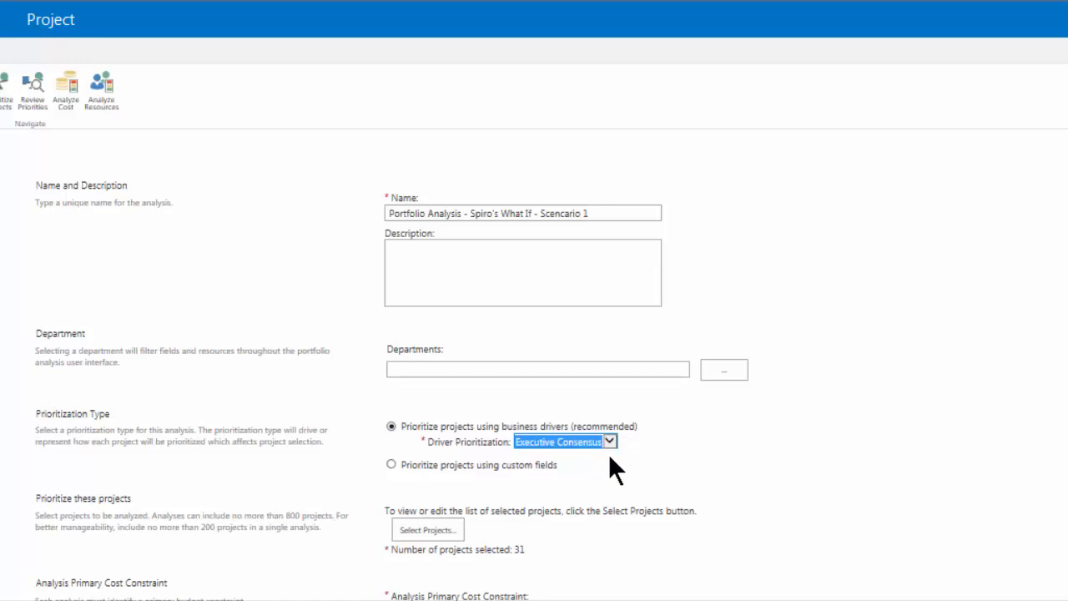
{"action": "left_click", "coordinate": [456, 534]}
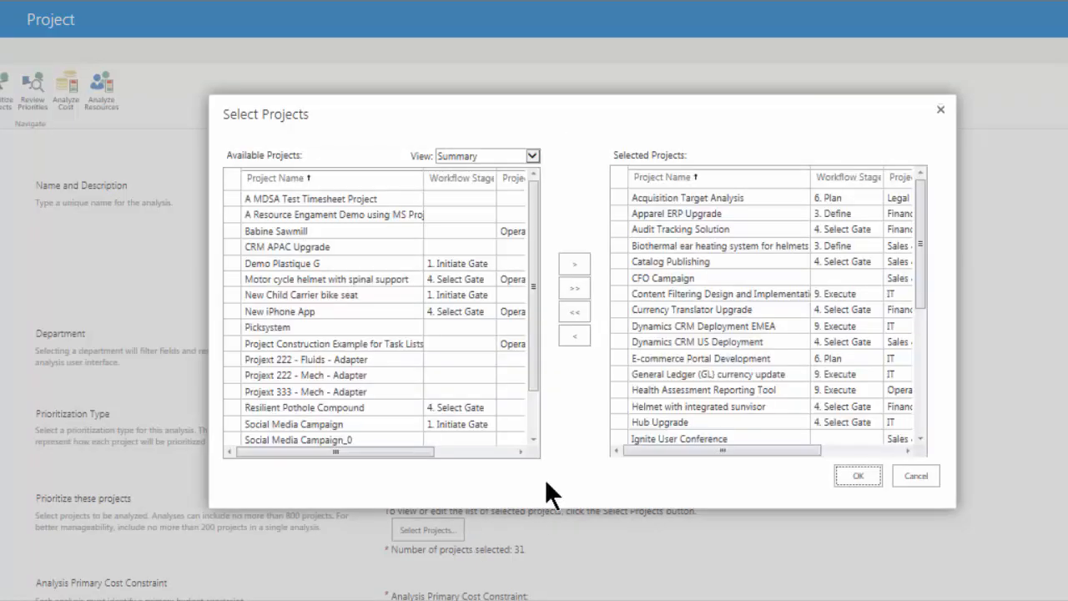
{"action": "left_click", "coordinate": [533, 156]}
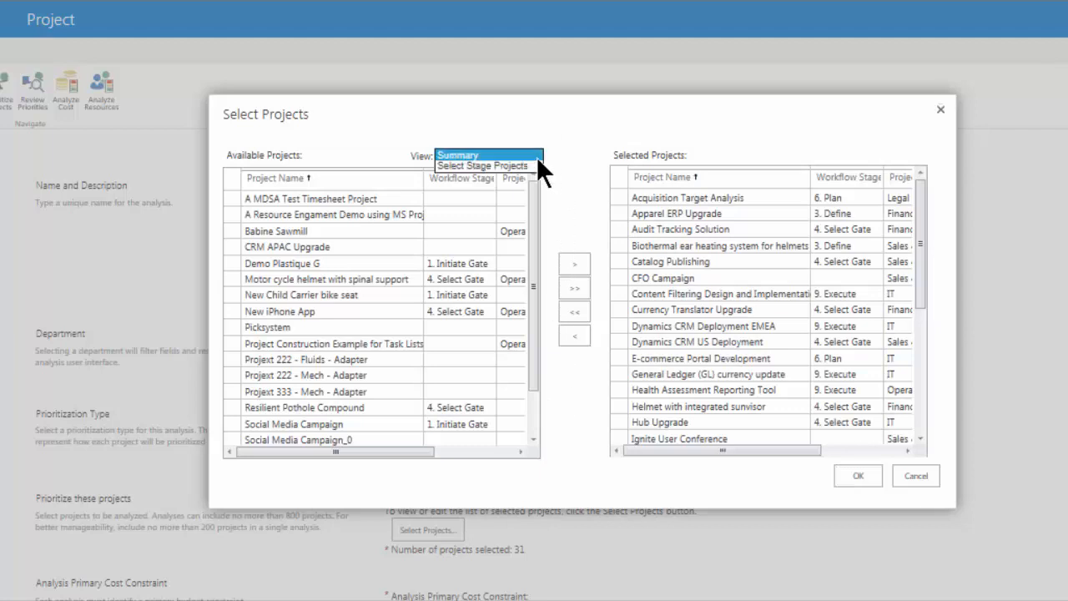
{"action": "left_click", "coordinate": [526, 166]}
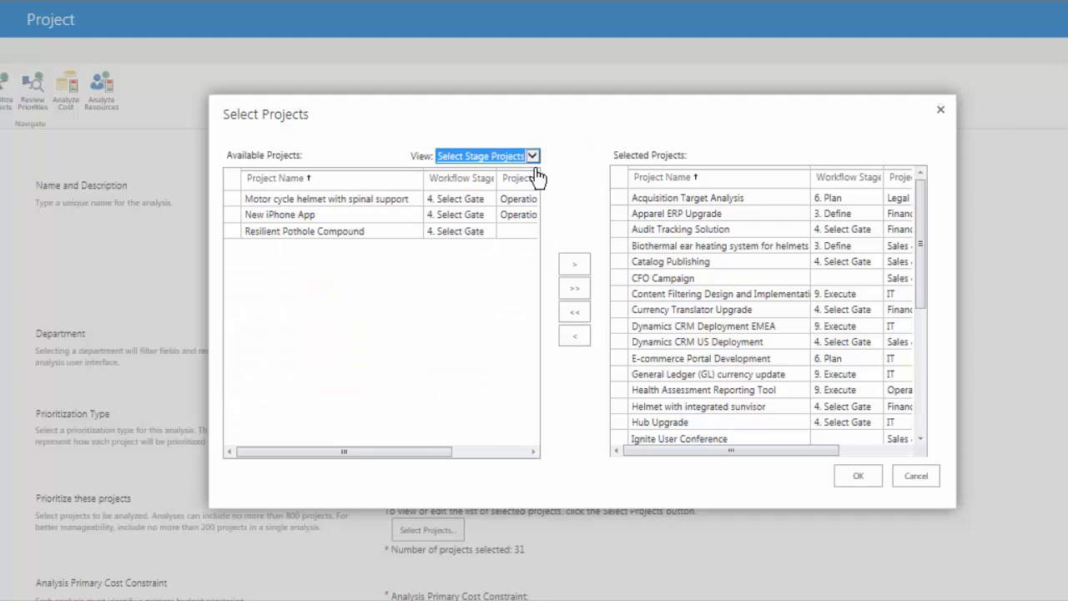
{"action": "left_click", "coordinate": [415, 234]}
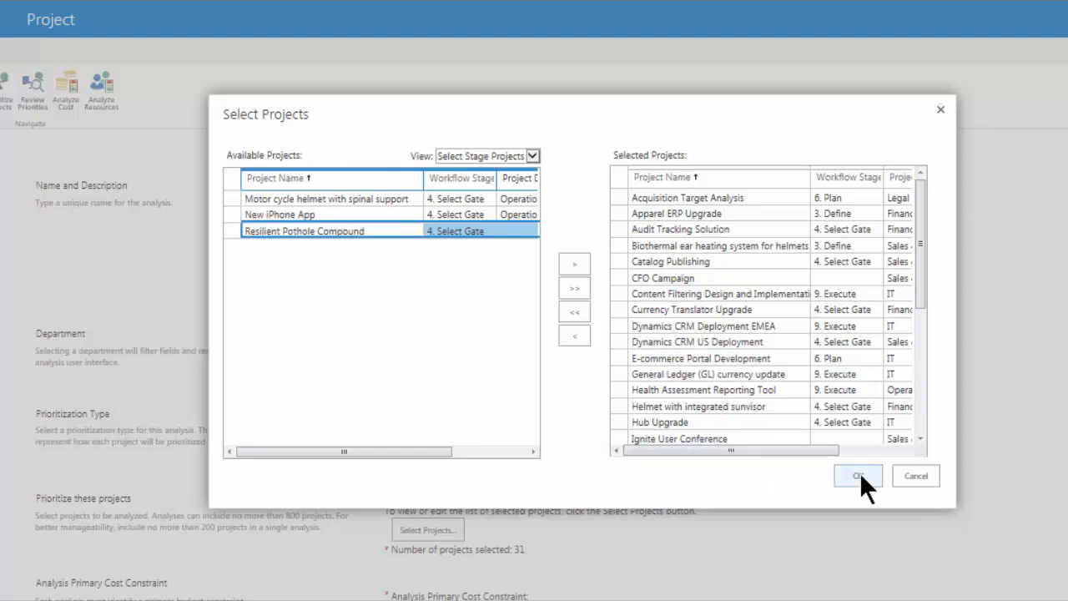
{"action": "left_click", "coordinate": [918, 477]}
Keep Total Cost as the analysis primary cost constraint.
{"action": "scroll", "coordinate": [918, 477], "scroll_direction": "down", "scroll_amount": 1}
{"action": "scroll", "coordinate": [534, 367], "scroll_direction": "down", "scroll_amount": 3}
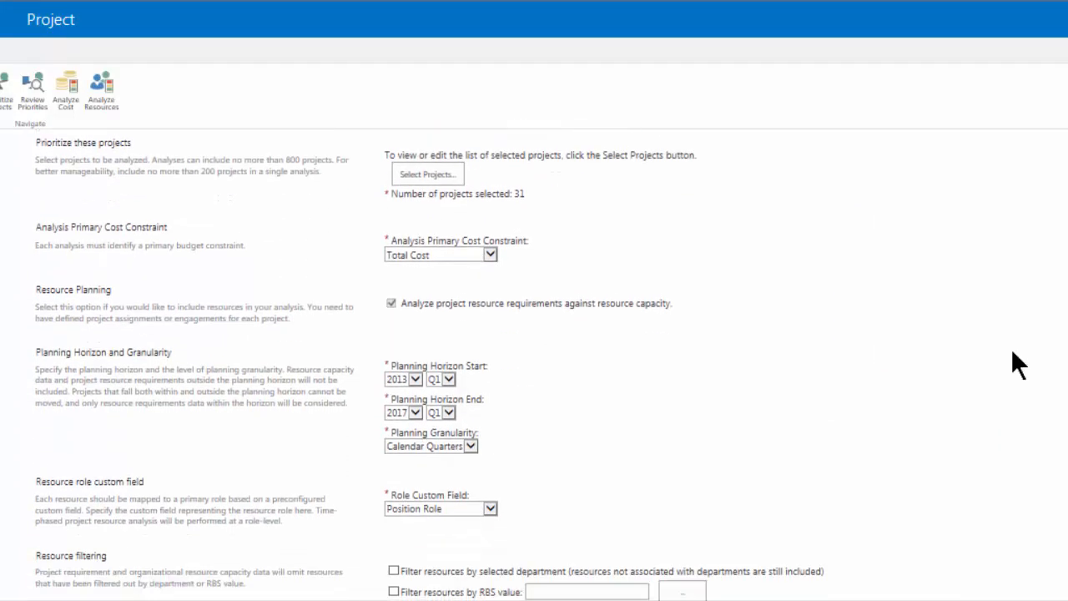
{"action": "left_click", "coordinate": [488, 256]}
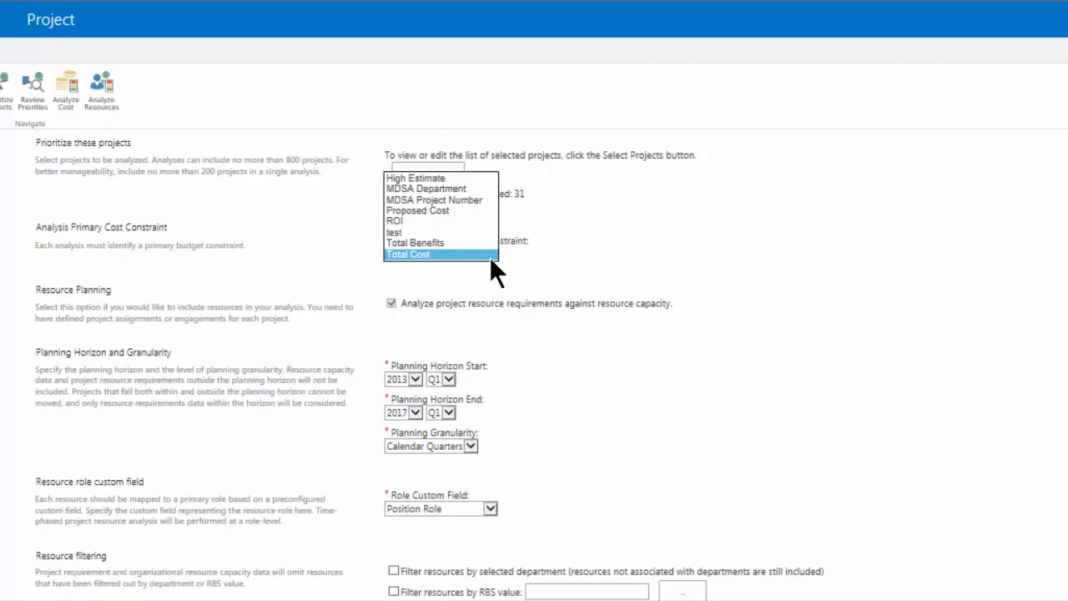
{"action": "left_click", "coordinate": [489, 256]}
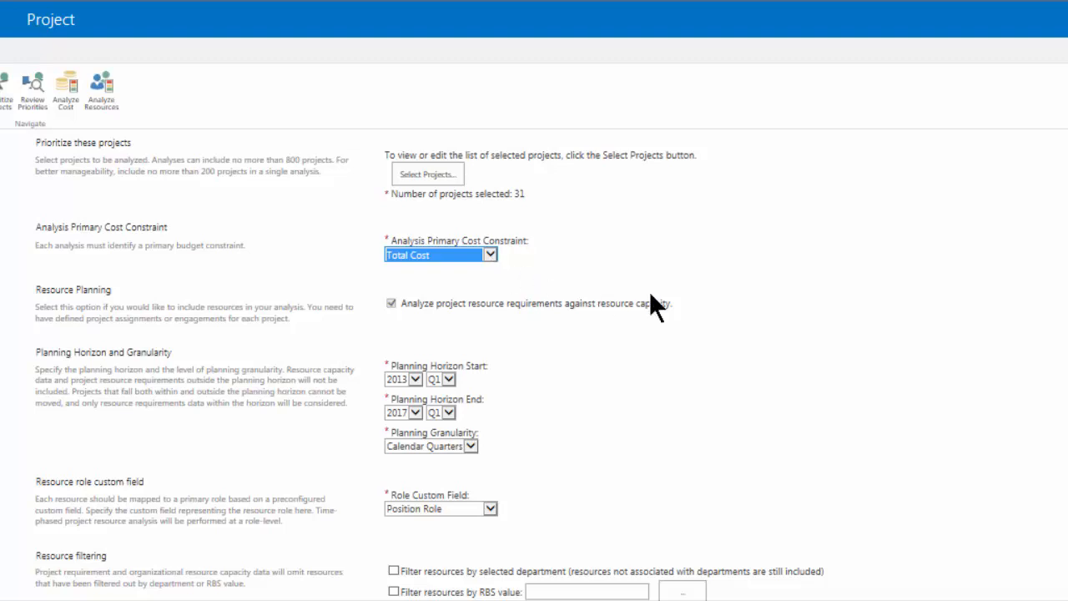
{"action": "left_click", "coordinate": [689, 302]}
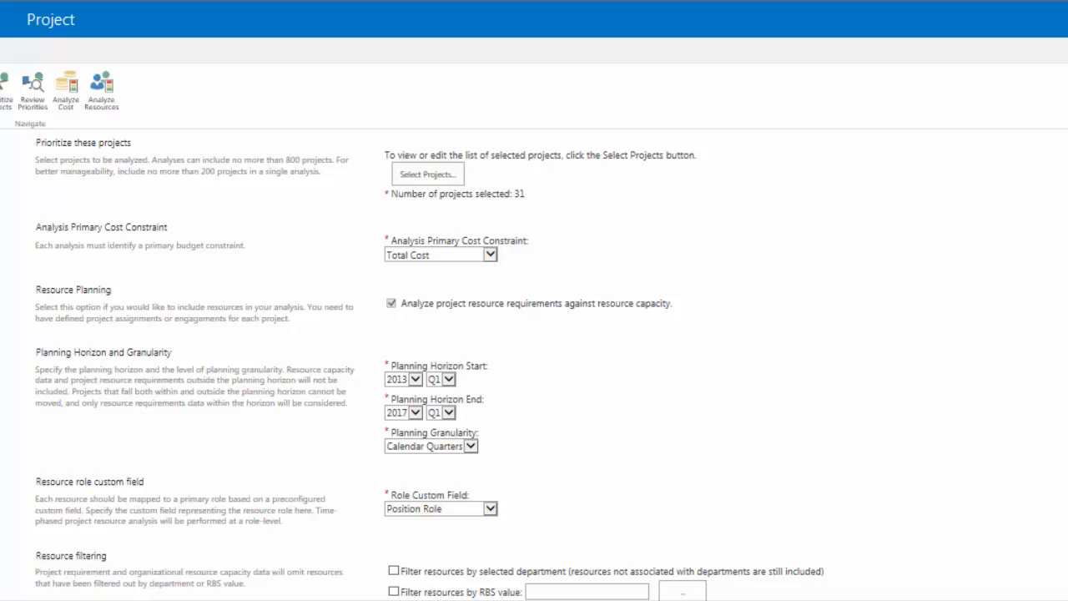
Advance the analysis through the project driver ratings and review the project priorities before the cost analysis.
{"action": "scroll", "coordinate": [534, 364], "scroll_direction": "down", "scroll_amount": 3}
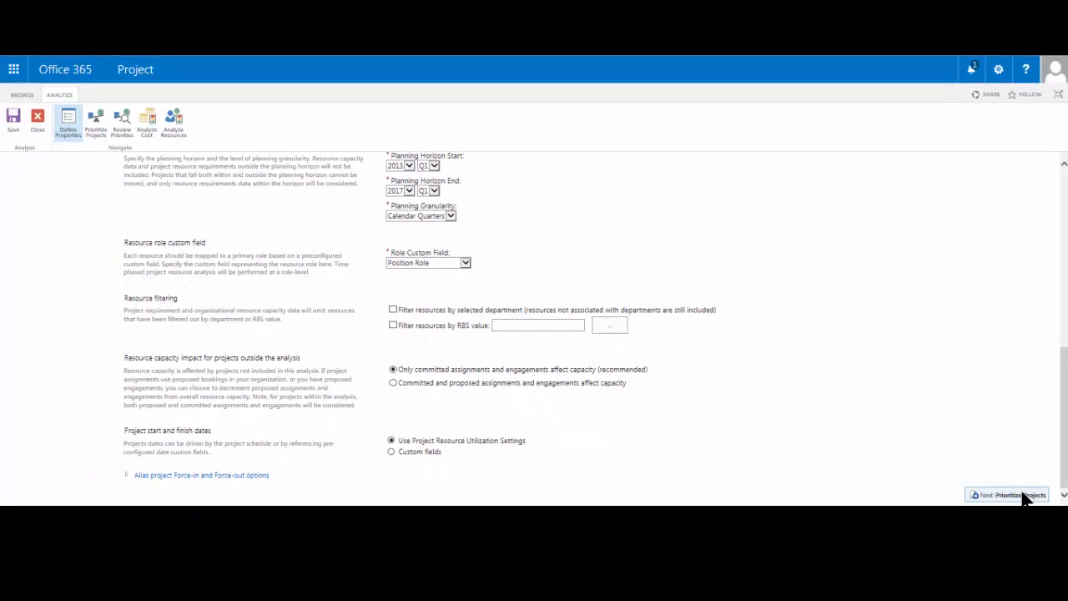
{"action": "left_click", "coordinate": [1023, 494]}
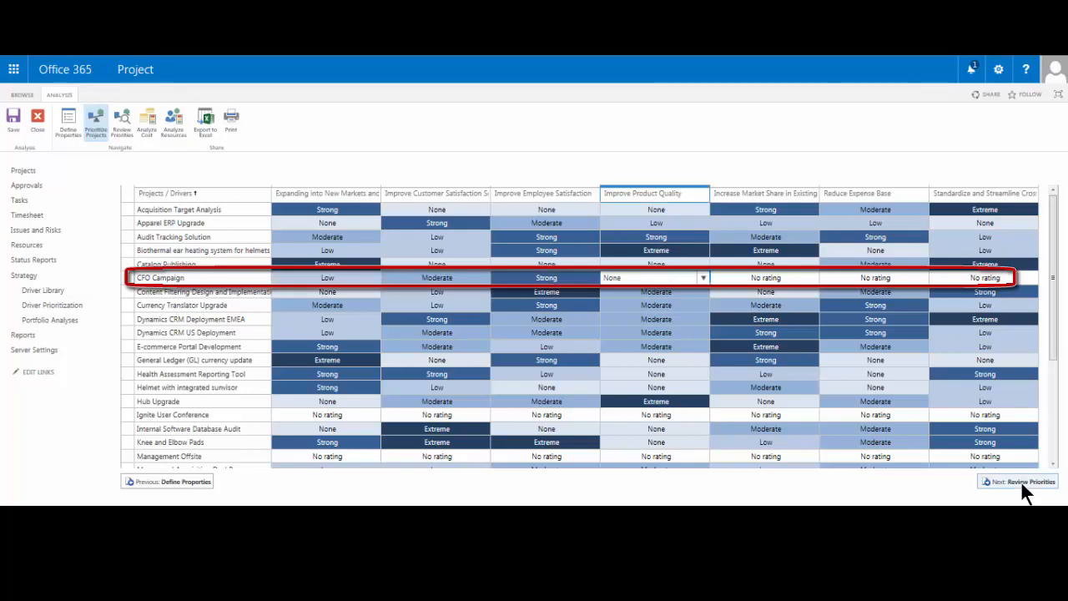
{"action": "left_click", "coordinate": [1021, 483]}
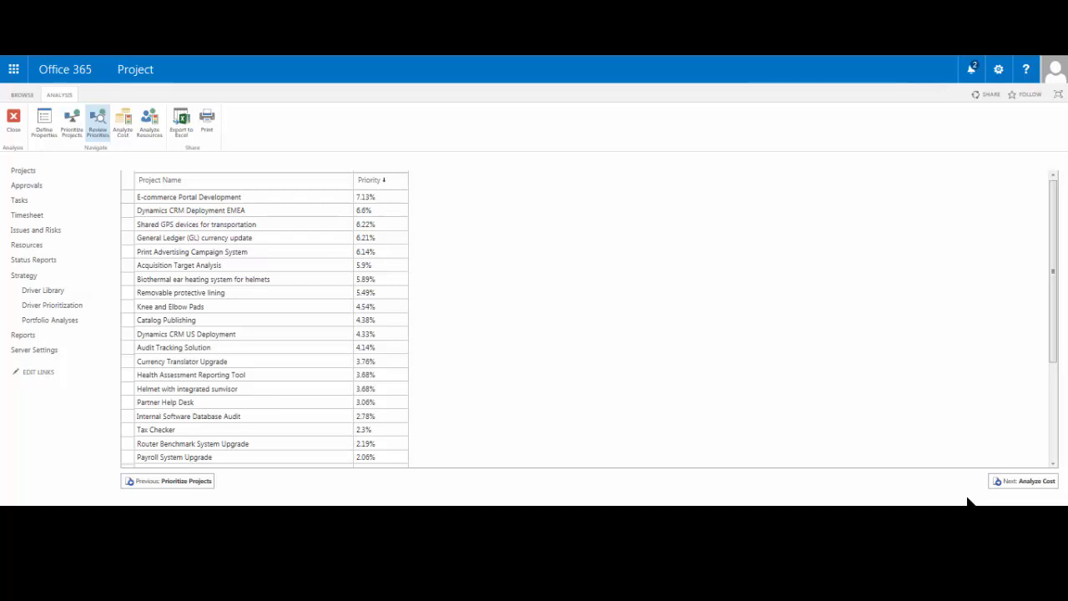
{"action": "left_click_drag", "start_coordinate": [1052, 295], "coordinate": [1055, 407]}
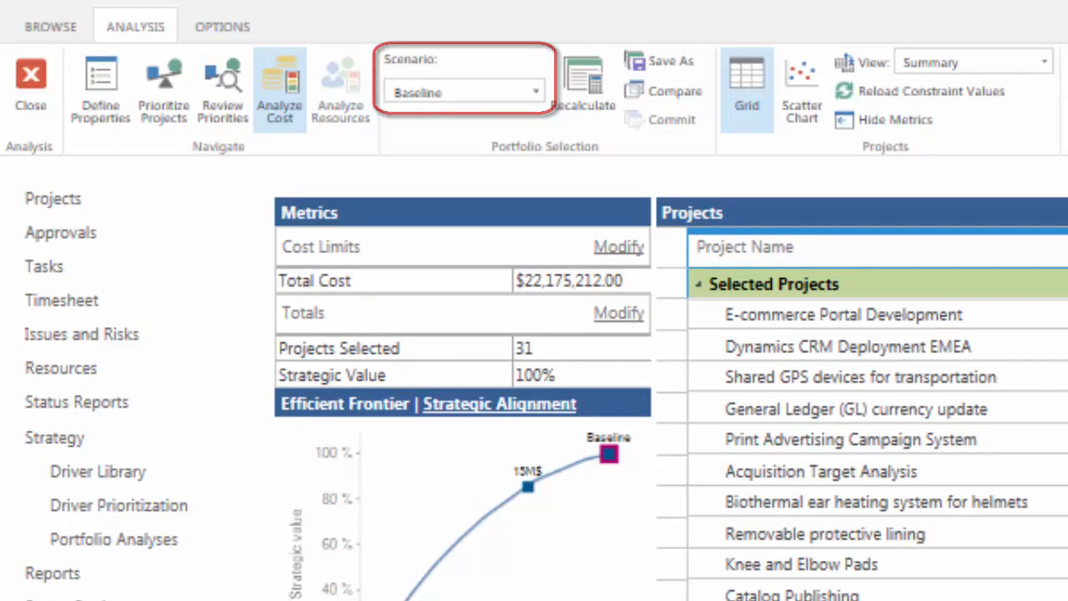
Set the Total Cost limit of the Baseline scenario to 20000000 and recalculate the project selection.
{"action": "left_click_drag", "start_coordinate": [643, 281], "coordinate": [487, 284]}
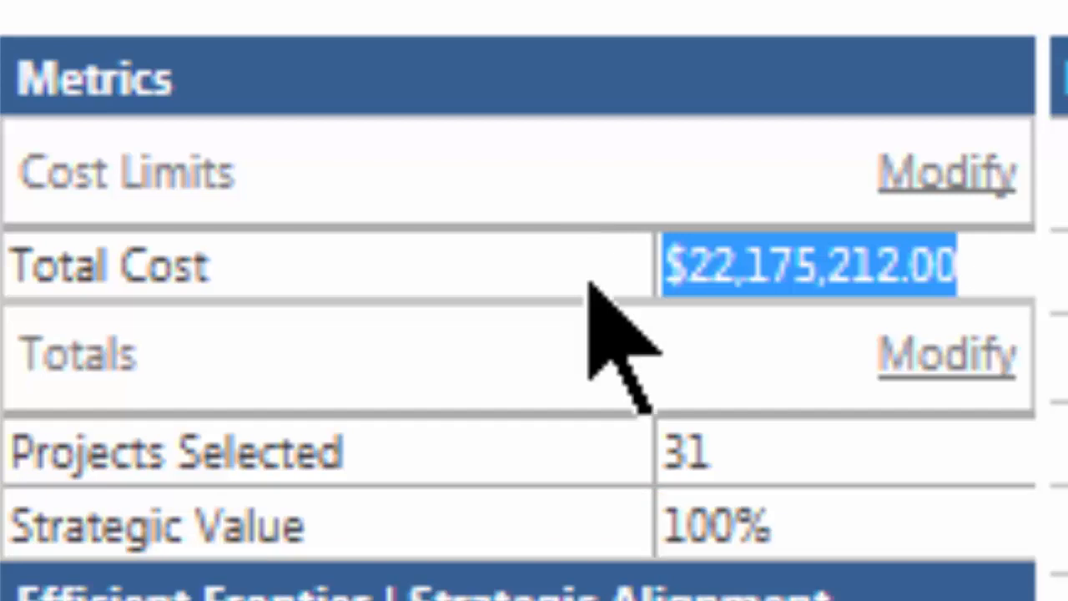
{"action": "type", "text": "20000000"}
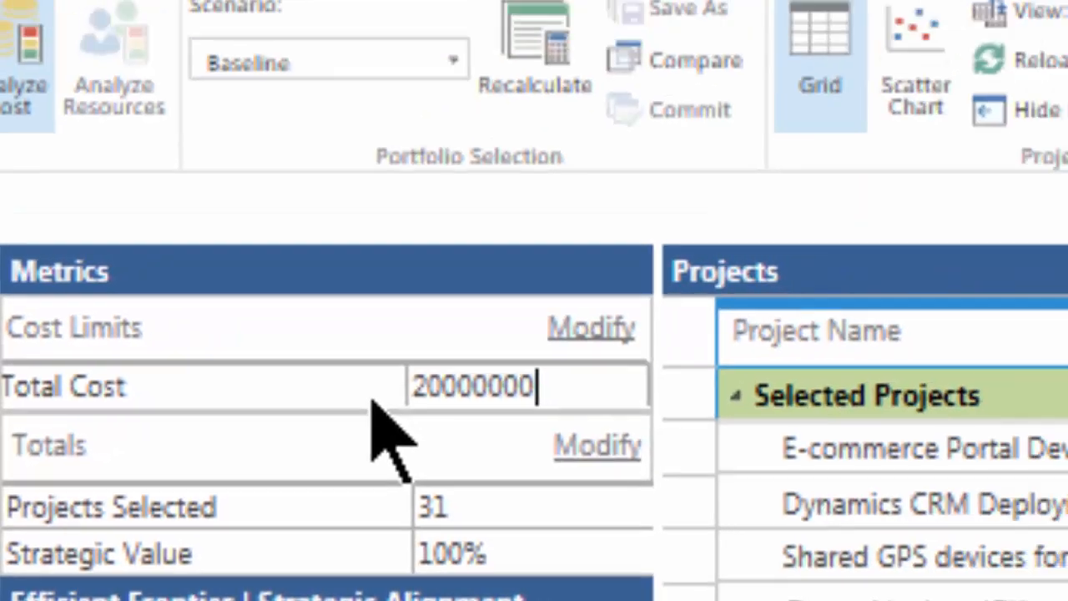
{"action": "key", "text": "Tab"}
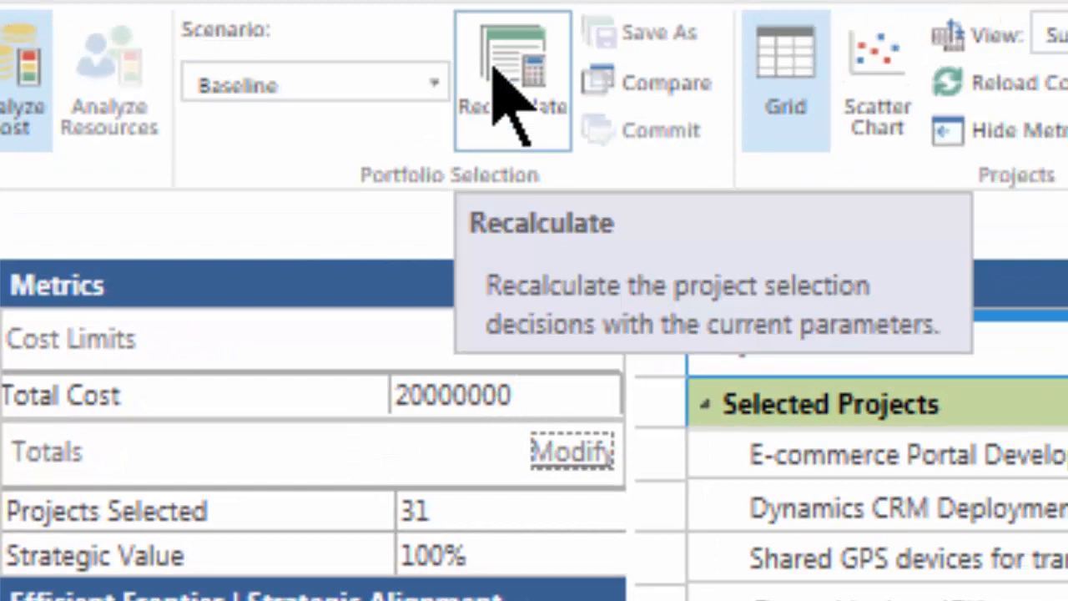
{"action": "left_click", "coordinate": [494, 69]}
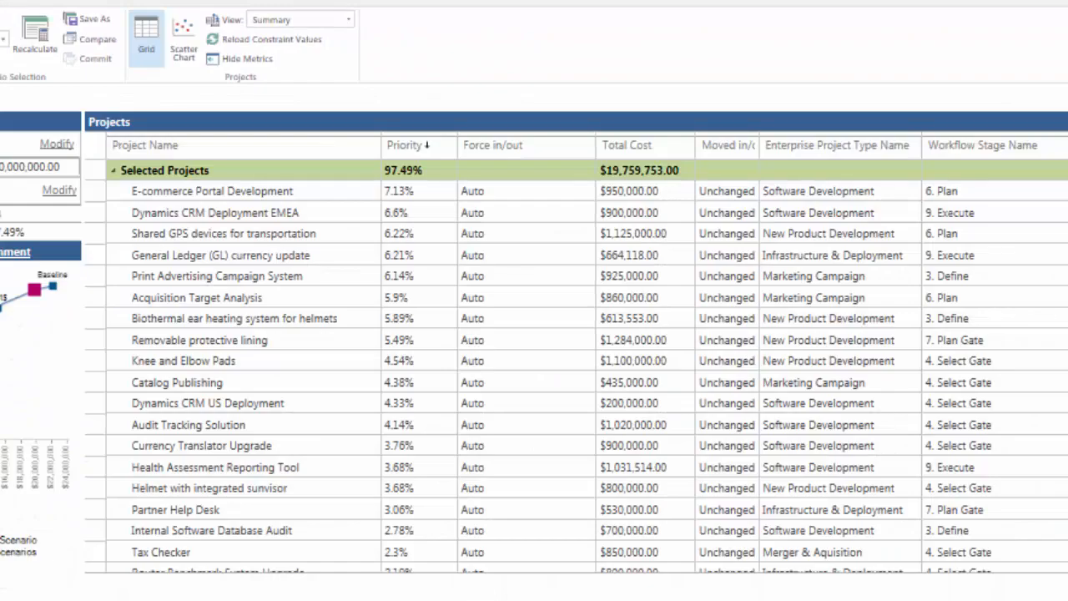
Set the unselected Apparel ERP Upgrade project to Forced-in.
{"action": "scroll", "coordinate": [549, 366], "scroll_direction": "down", "scroll_amount": 5}
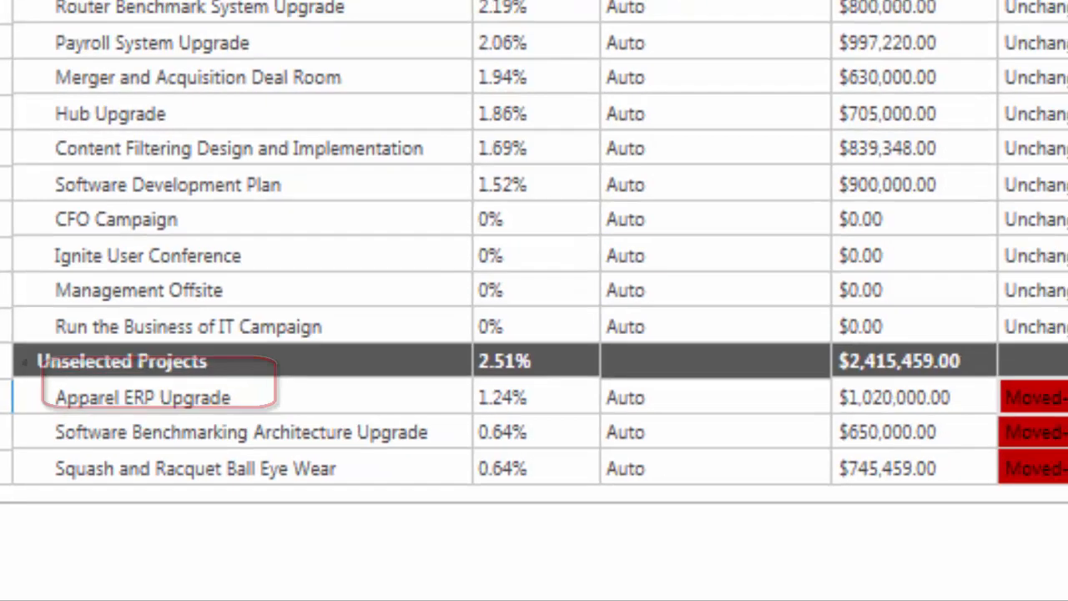
{"action": "left_click", "coordinate": [876, 381]}
{"action": "left_click", "coordinate": [725, 53]}
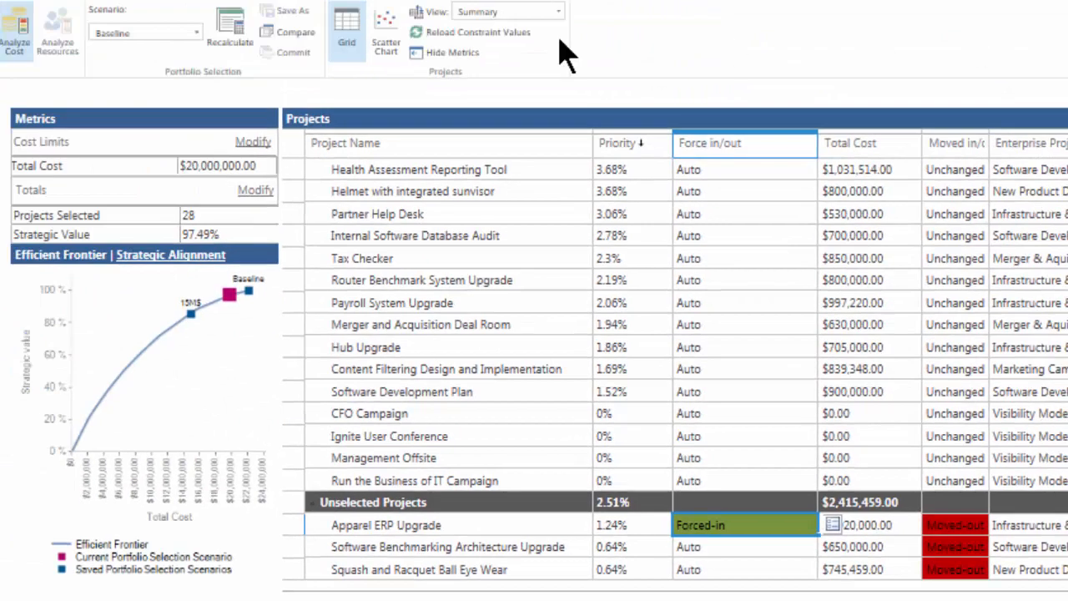
Recalculate the portfolio selection with the forced-in project and save the result as a scenario named $20M.
{"action": "left_click", "coordinate": [246, 30]}
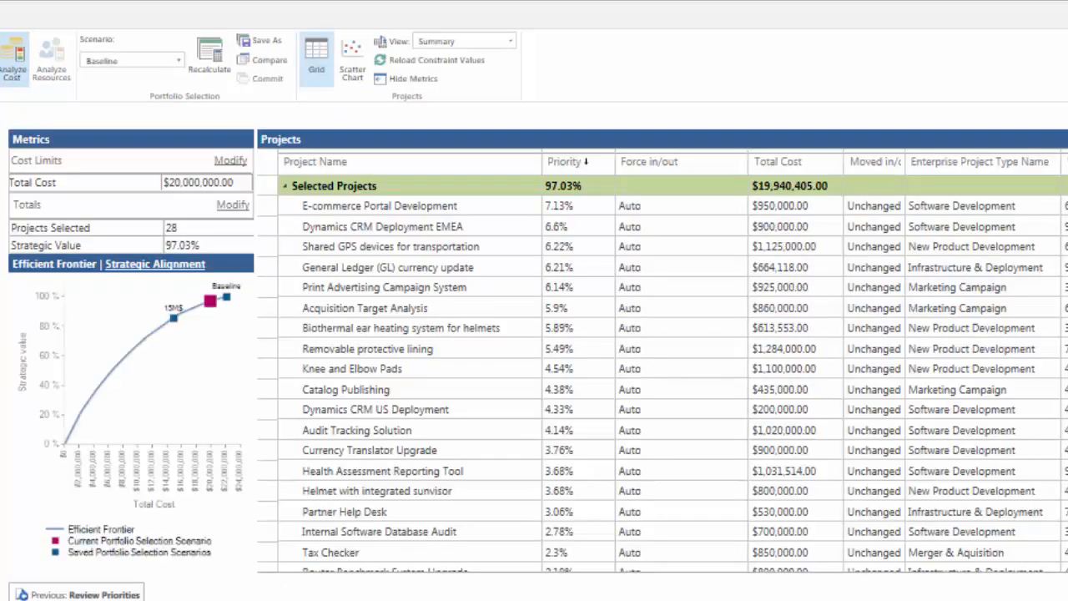
{"action": "scroll", "coordinate": [668, 375], "scroll_direction": "down", "scroll_amount": 5}
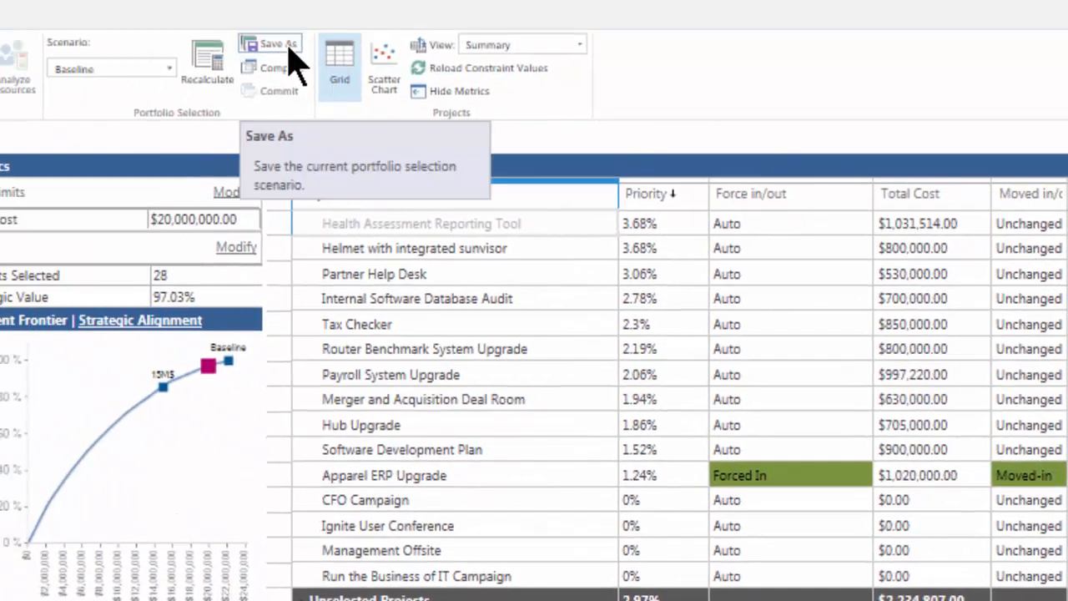
{"action": "left_click", "coordinate": [288, 48]}
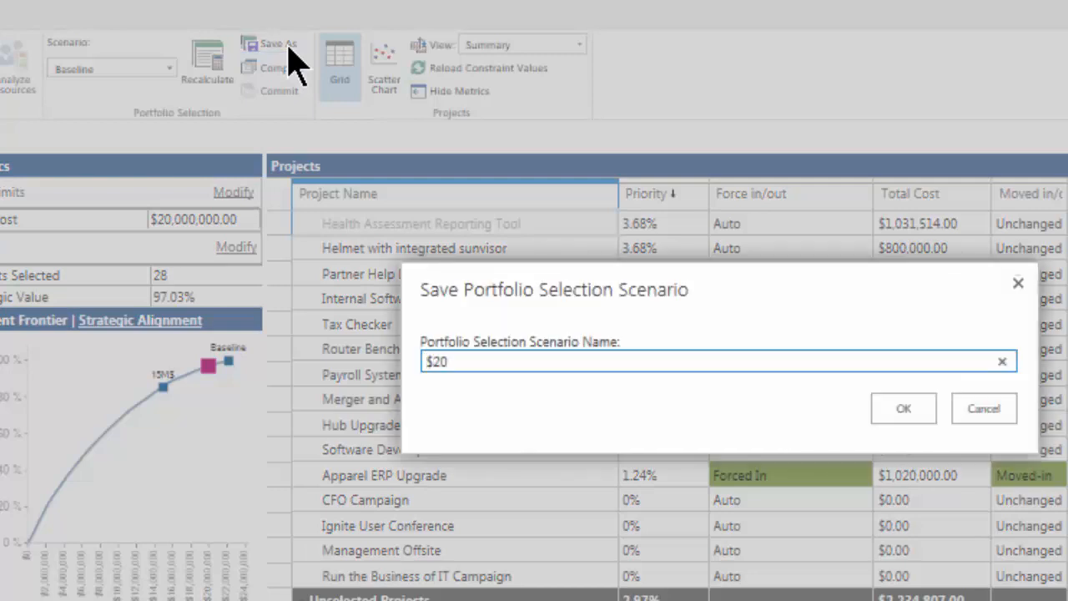
{"action": "type", "text": "M"}
{"action": "left_click", "coordinate": [906, 411]}
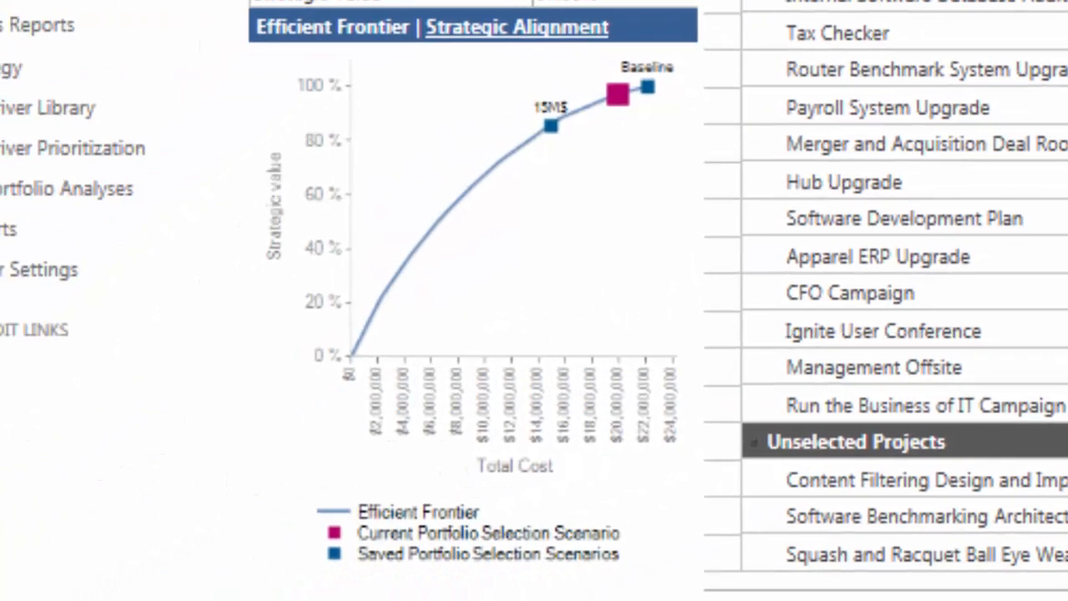
Show the Strategic Alignment chart for the $20M scenario and switch the cost analysis to the 15M$ scenario.
{"action": "left_click", "coordinate": [447, 30]}
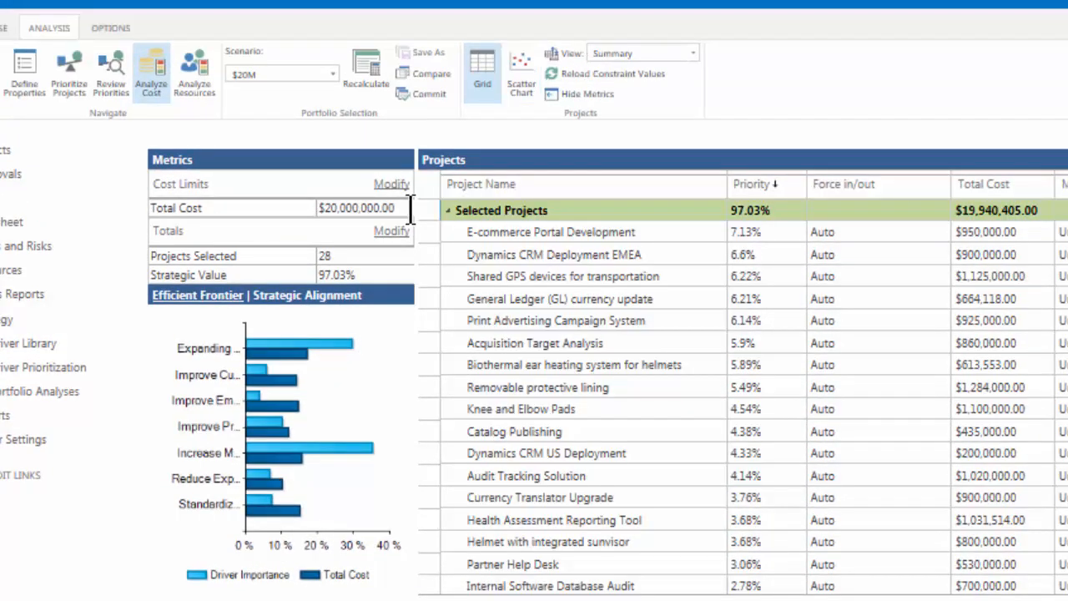
{"action": "left_click", "coordinate": [334, 74]}
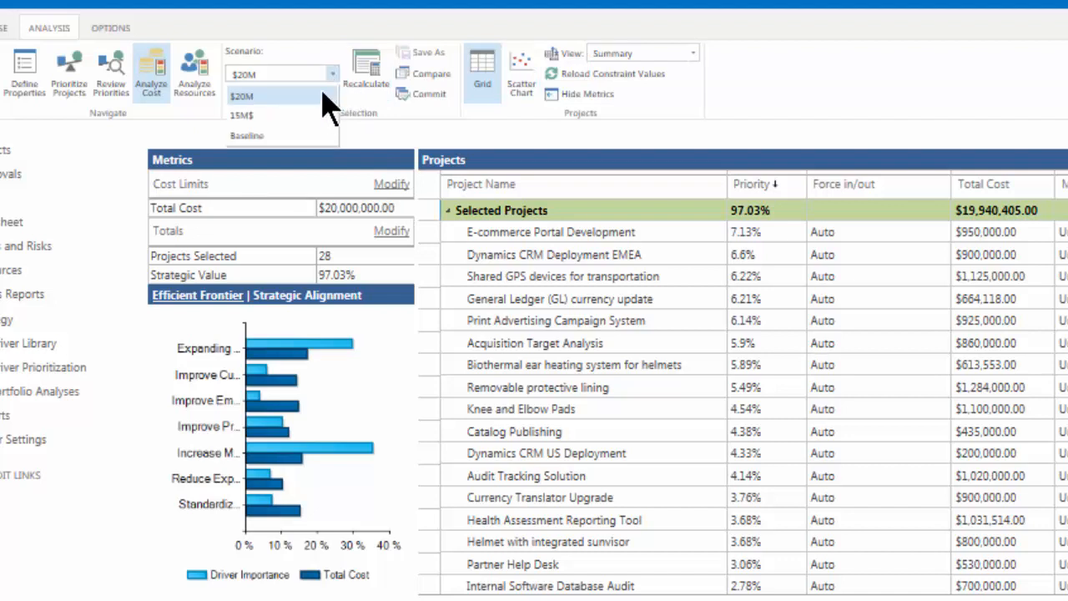
{"action": "left_click", "coordinate": [323, 115]}
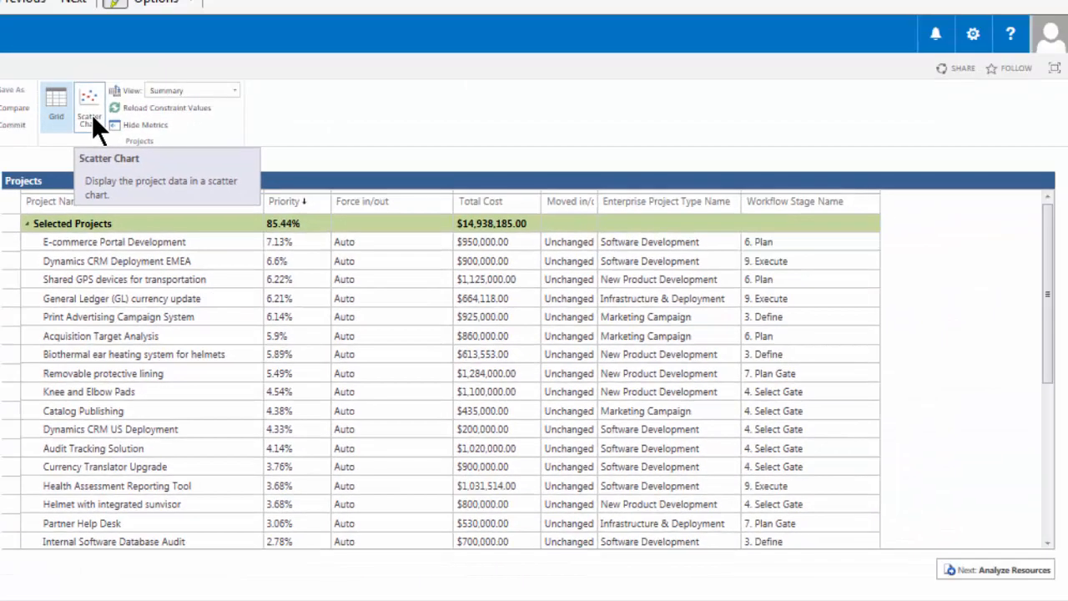
View the 15M$ scenario's projects as a scatter chart, and return to the grid to collapse the Selected Projects group.
{"action": "left_click", "coordinate": [261, 37]}
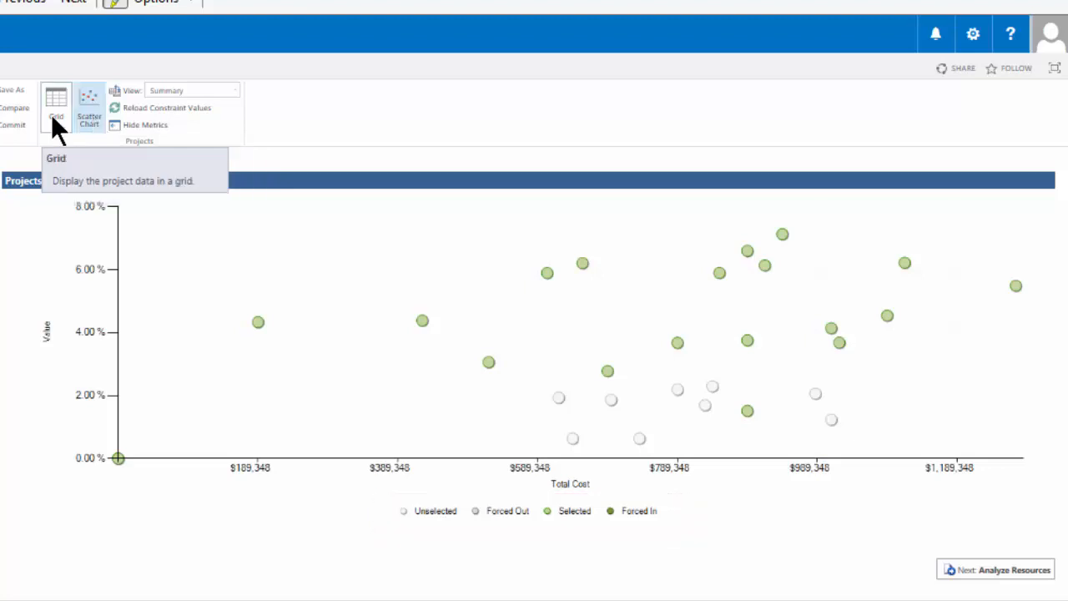
{"action": "left_click", "coordinate": [51, 114]}
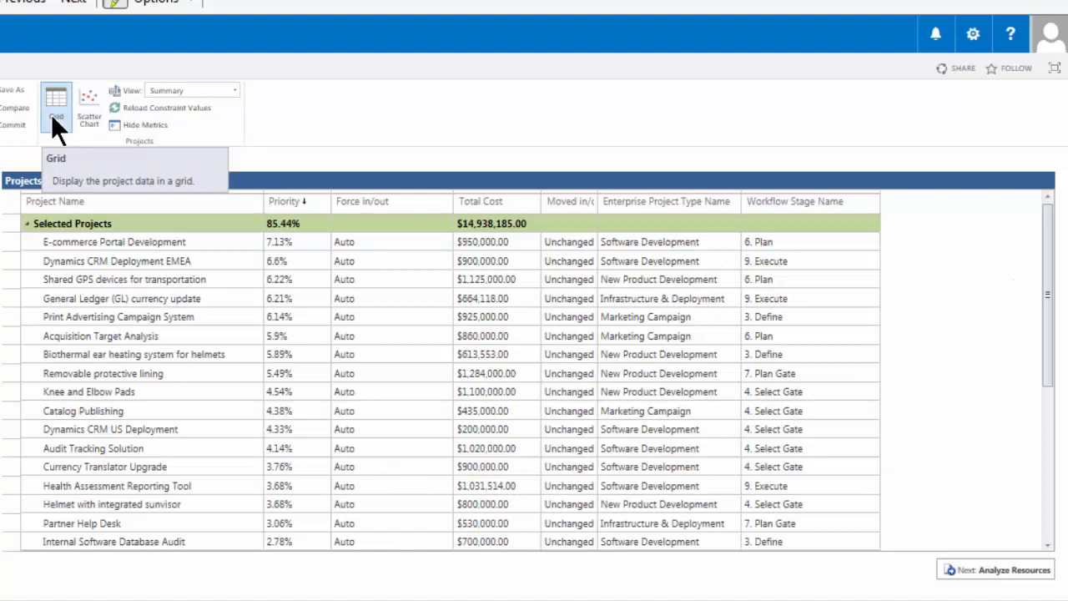
{"action": "left_click", "coordinate": [26, 223]}
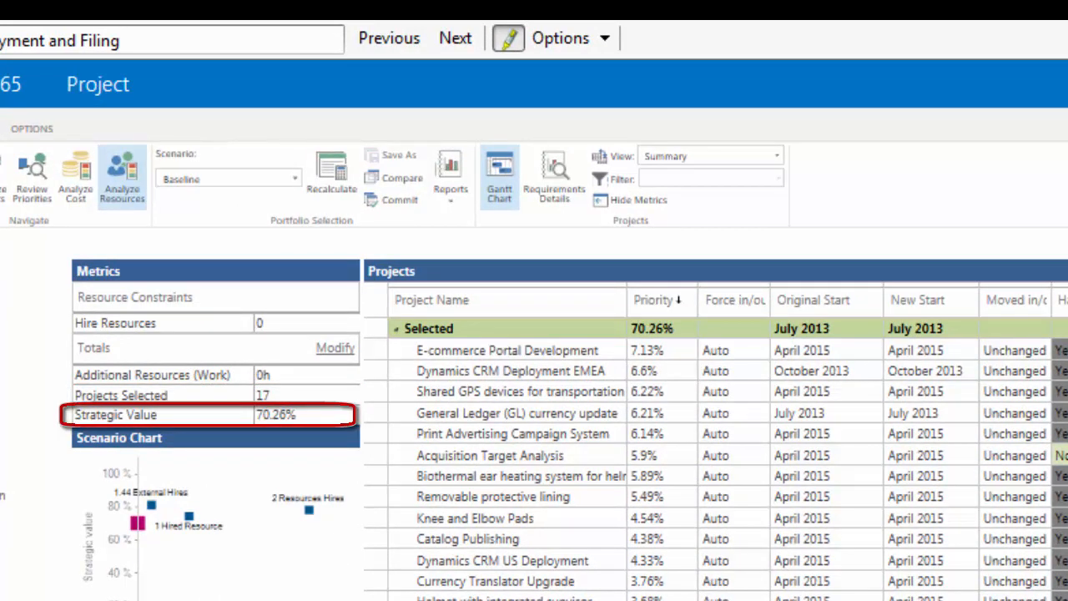
In the Baseline resource analysis, set the New Start of the unselected Audit Tracking Solution project to January 2016 and recalculate.
{"action": "scroll", "coordinate": [728, 443], "scroll_direction": "down", "scroll_amount": 1}
{"action": "scroll", "coordinate": [717, 450], "scroll_direction": "down", "scroll_amount": 4}
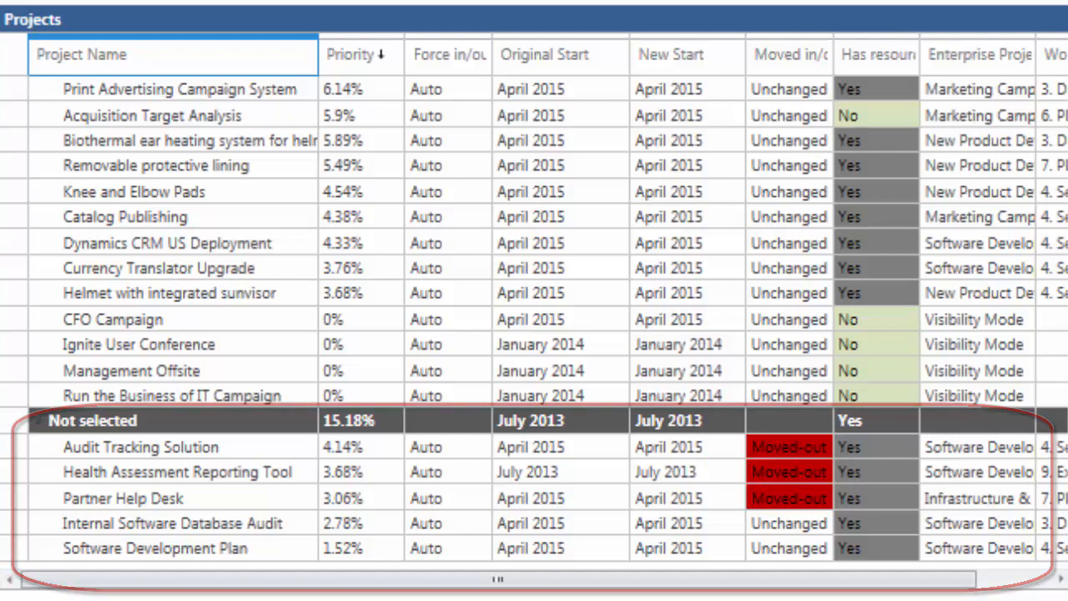
{"action": "left_click", "coordinate": [732, 450]}
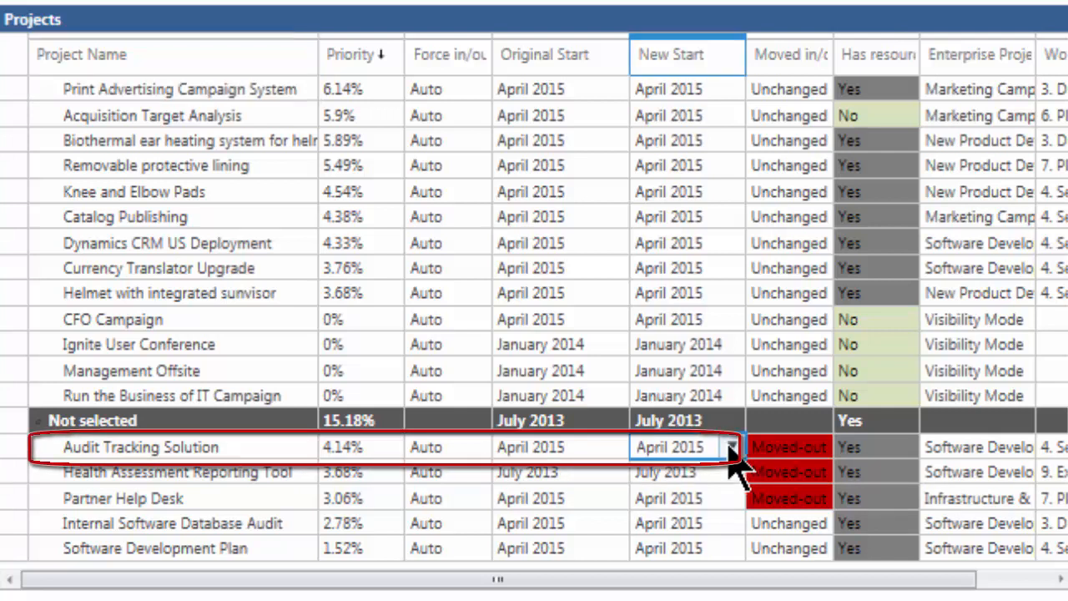
{"action": "left_click", "coordinate": [732, 448]}
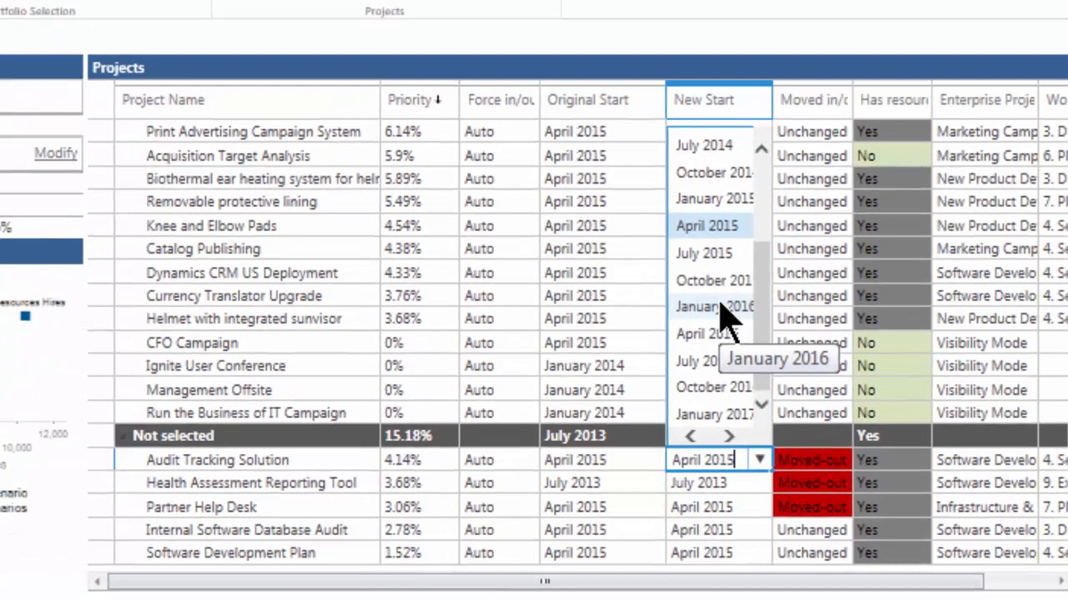
{"action": "left_click", "coordinate": [693, 279]}
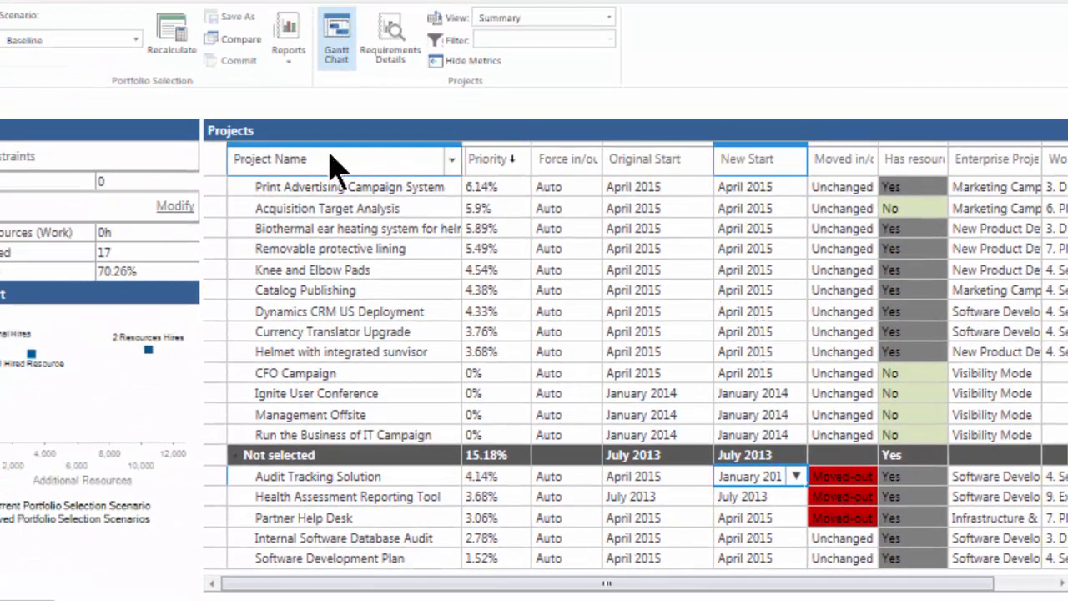
{"action": "left_click", "coordinate": [179, 59]}
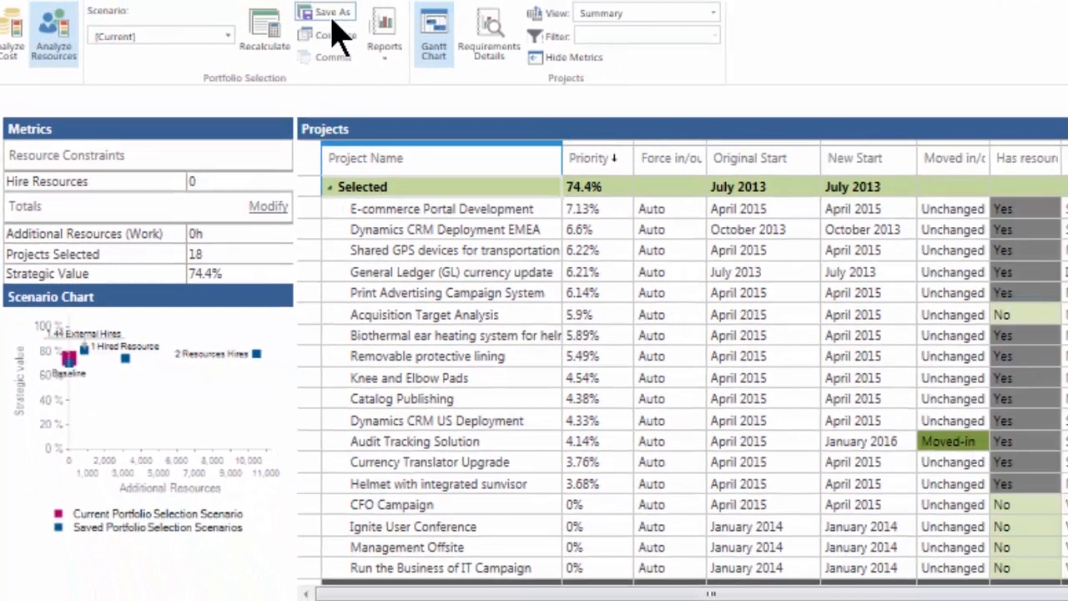
Save the recalculated resource scenario as "Change Date of Audit Tracking Solution".
{"action": "left_click", "coordinate": [322, 15]}
{"action": "type", "text": "Change Date"}
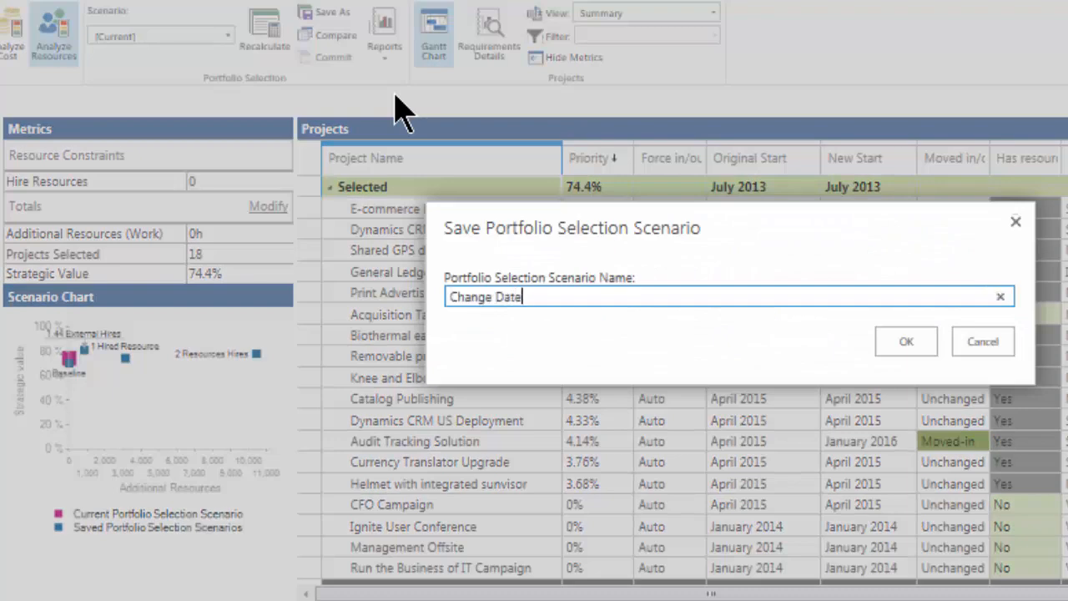
{"action": "type", "text": " of Audit Tracking Solution"}
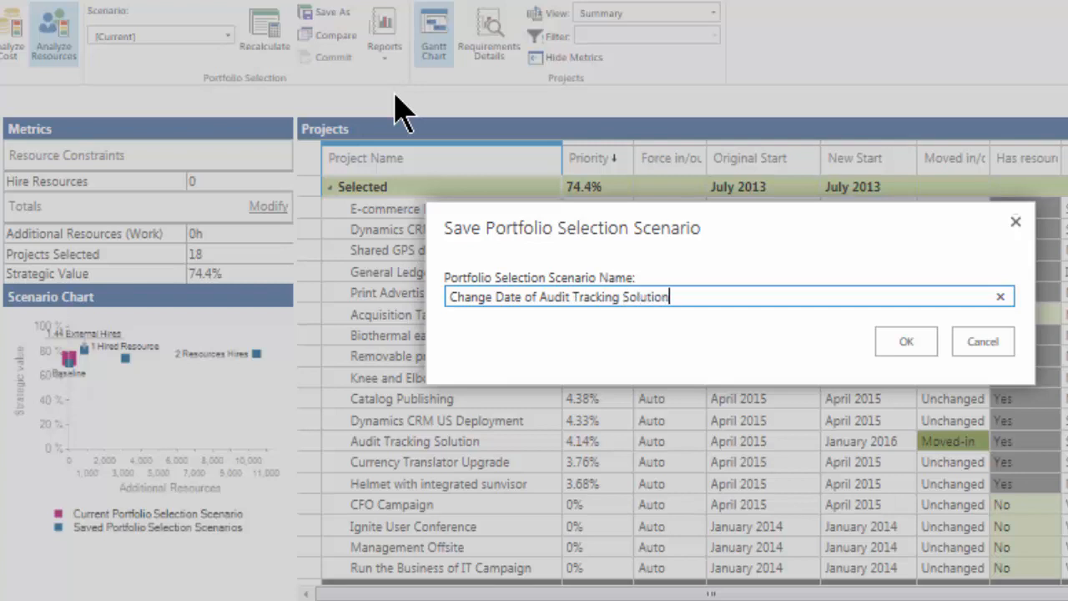
{"action": "left_click", "coordinate": [909, 342]}
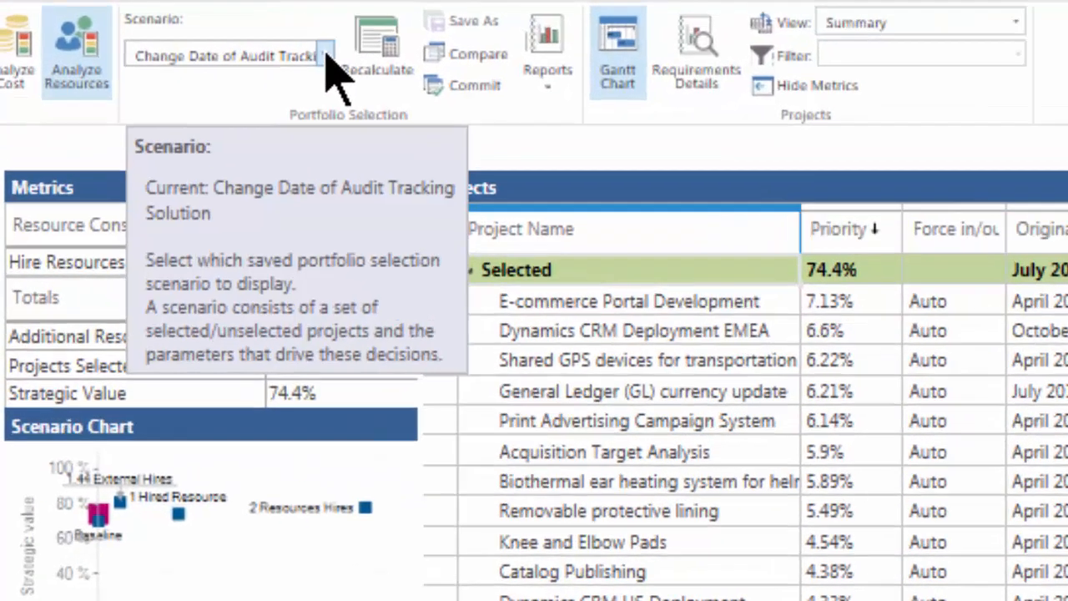
Examine the Baseline scenario's resource availability and project requirements with the Selected and Not selected groups collapsed, and return to the Gantt chart view.
{"action": "left_click", "coordinate": [226, 39]}
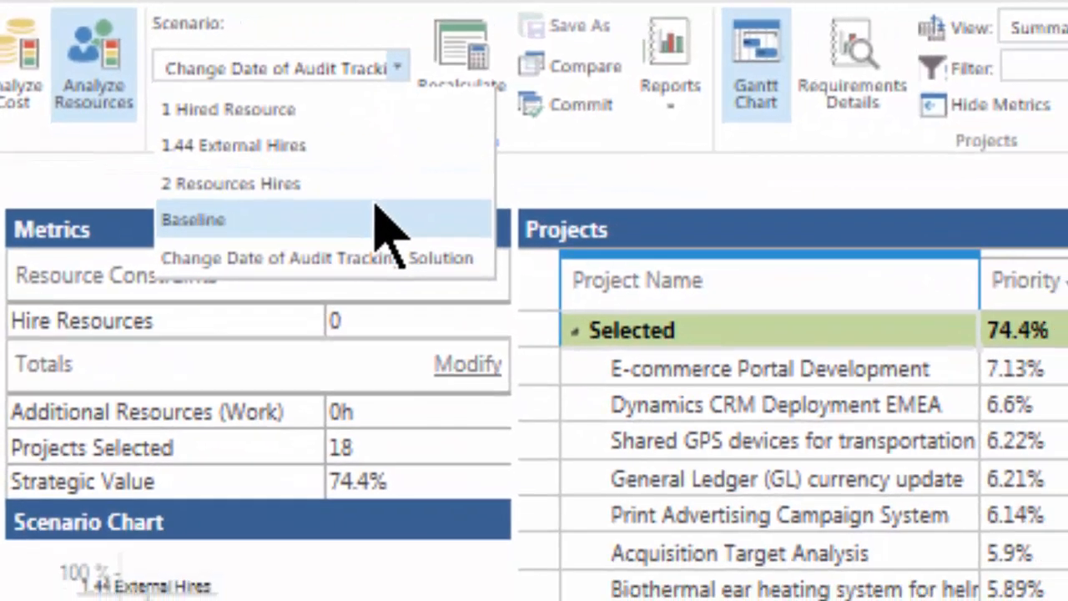
{"action": "left_click", "coordinate": [413, 250]}
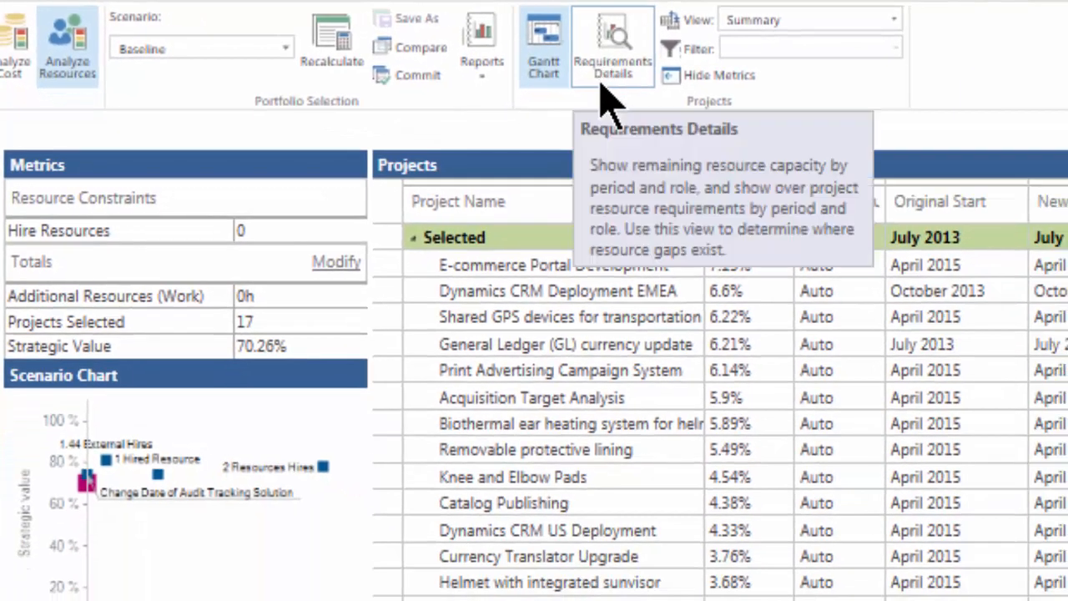
{"action": "left_click", "coordinate": [603, 83]}
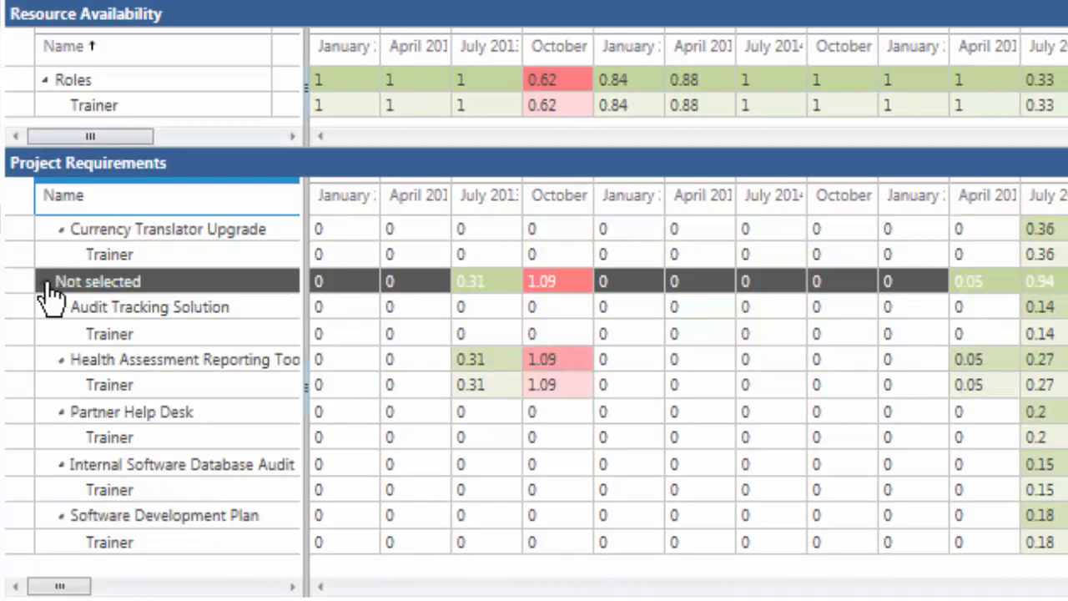
{"action": "left_click", "coordinate": [48, 282]}
{"action": "left_click", "coordinate": [47, 229]}
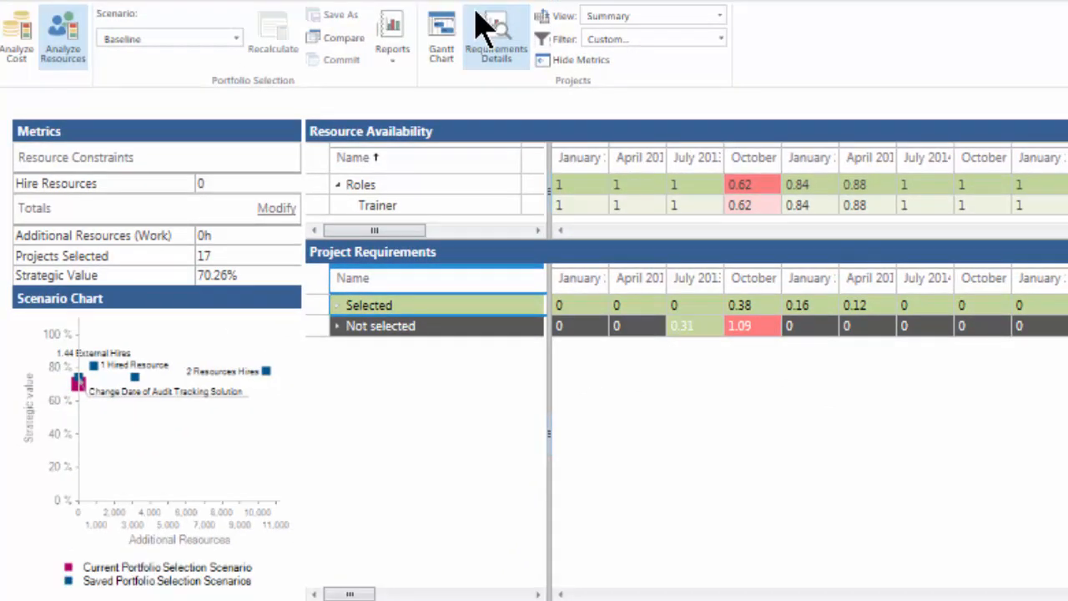
{"action": "left_click", "coordinate": [439, 35]}
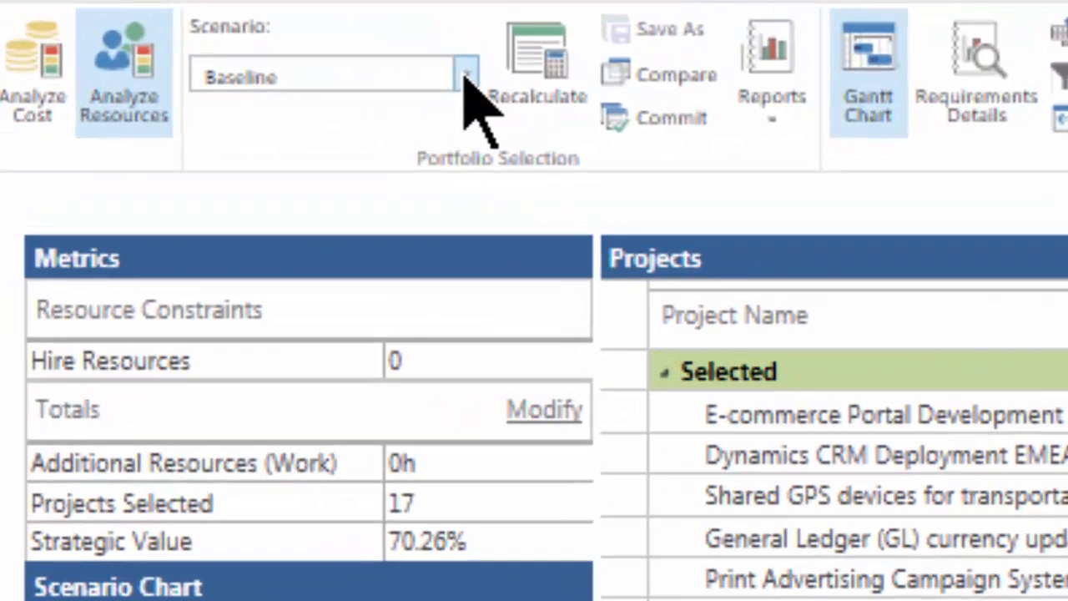
View the Hired Resources Report for the 1 Hired Resource scenario and return to the Gantt chart view.
{"action": "left_click", "coordinate": [465, 75]}
{"action": "left_click", "coordinate": [440, 121]}
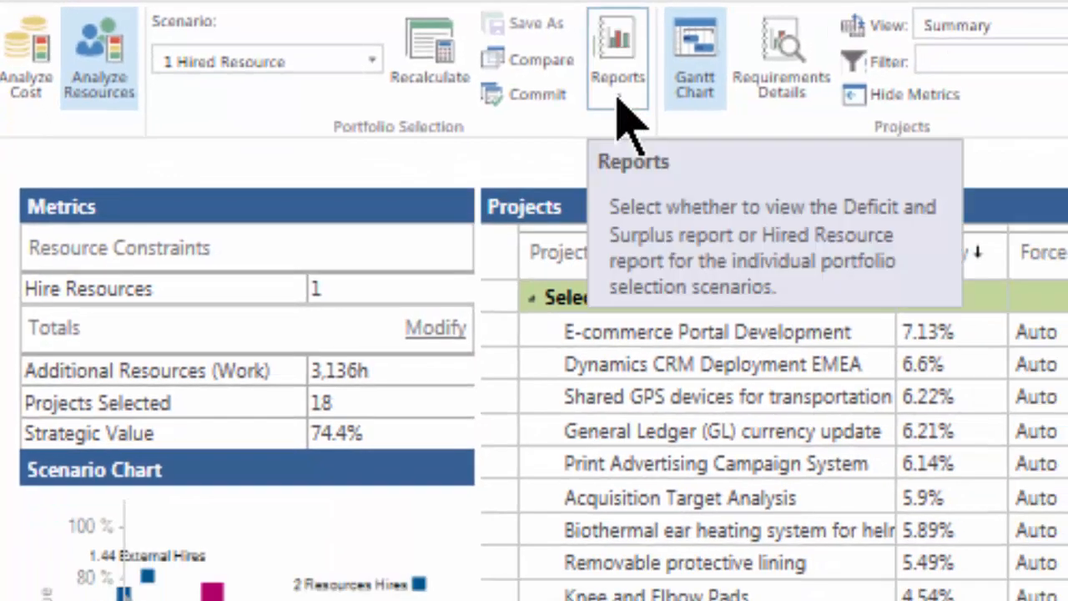
{"action": "left_click", "coordinate": [824, 127]}
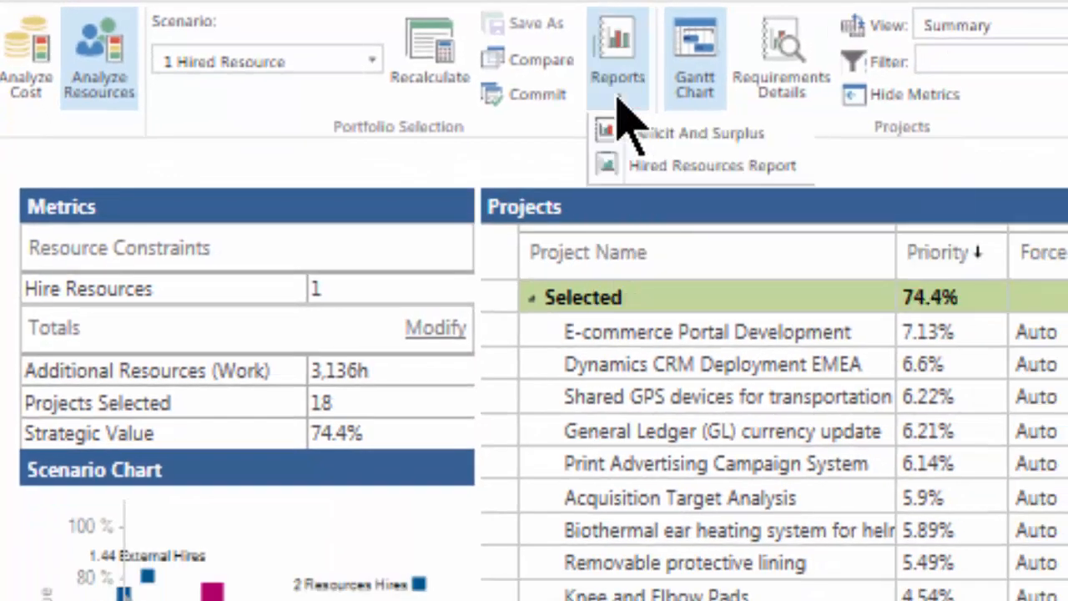
{"action": "left_click", "coordinate": [721, 171]}
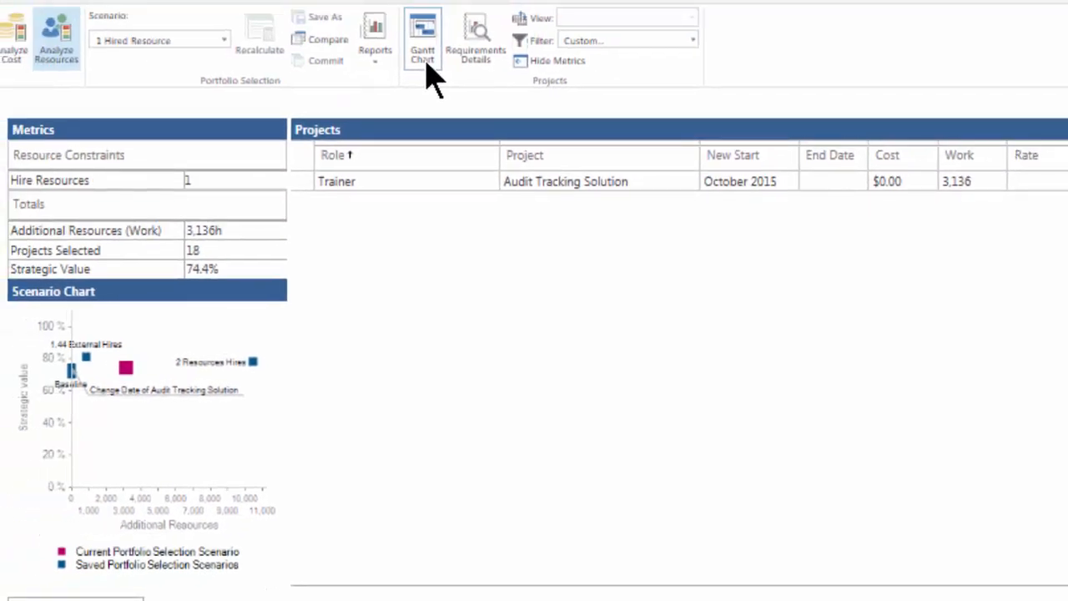
{"action": "left_click", "coordinate": [426, 63]}
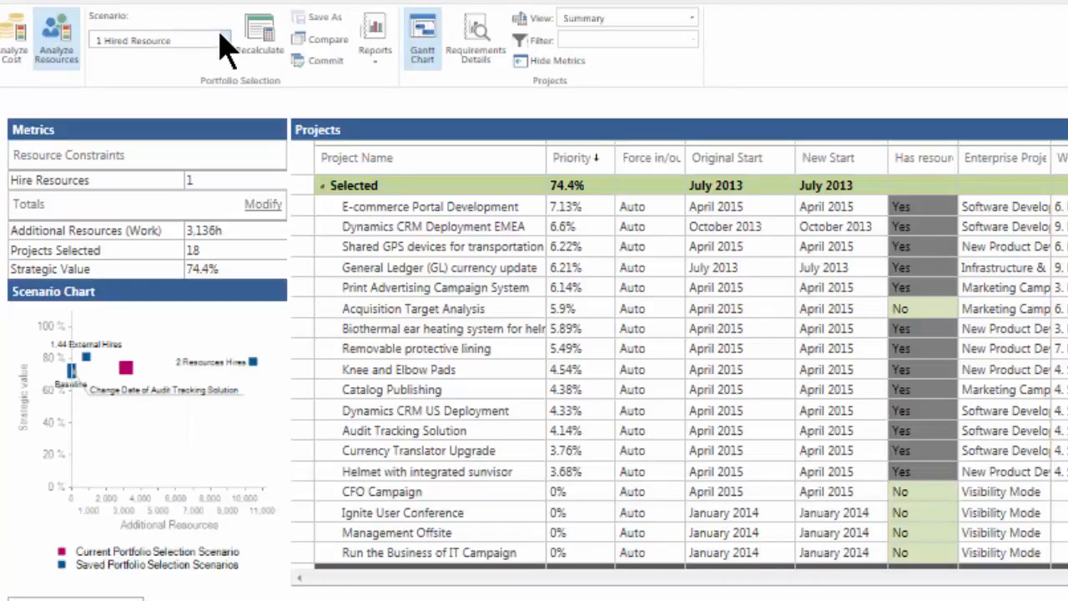
View the Hired Resources Report for the 2 Resources Hires scenario and return to the Gantt chart view.
{"action": "left_click", "coordinate": [224, 40]}
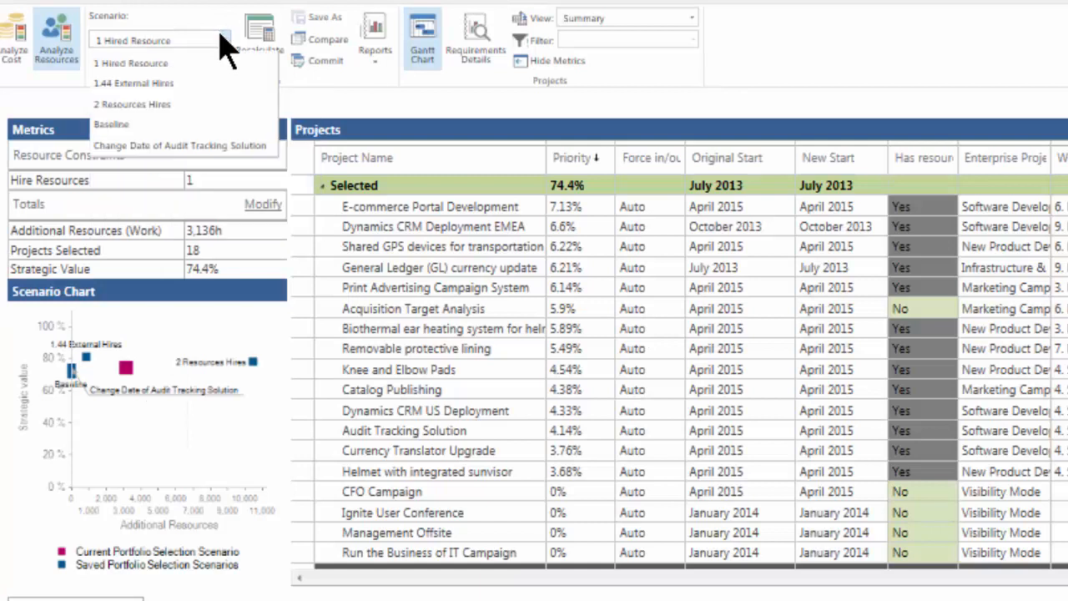
{"action": "left_click", "coordinate": [195, 104]}
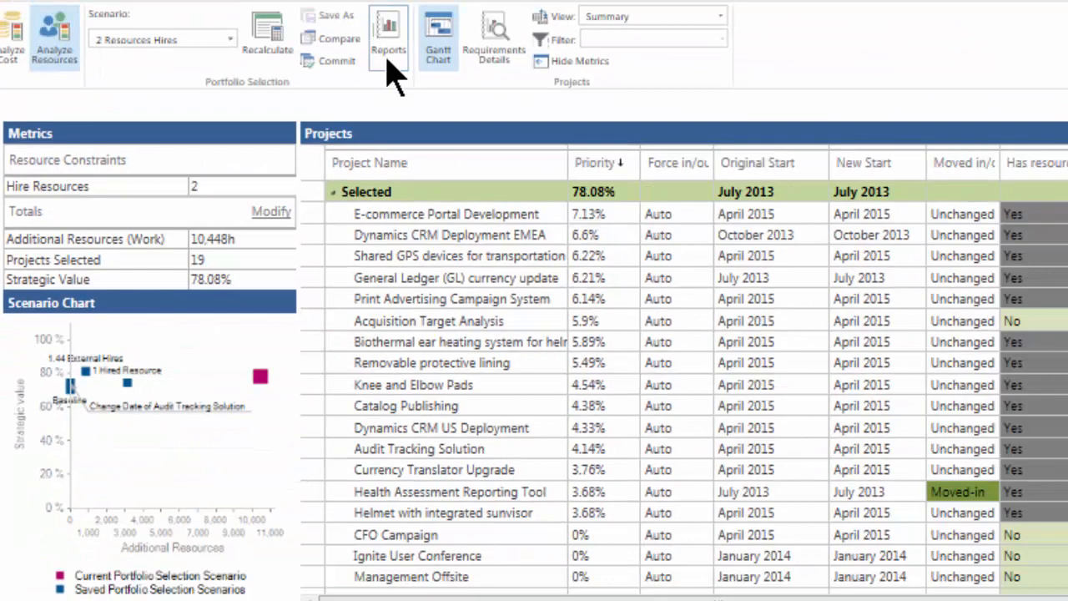
{"action": "left_click", "coordinate": [389, 73]}
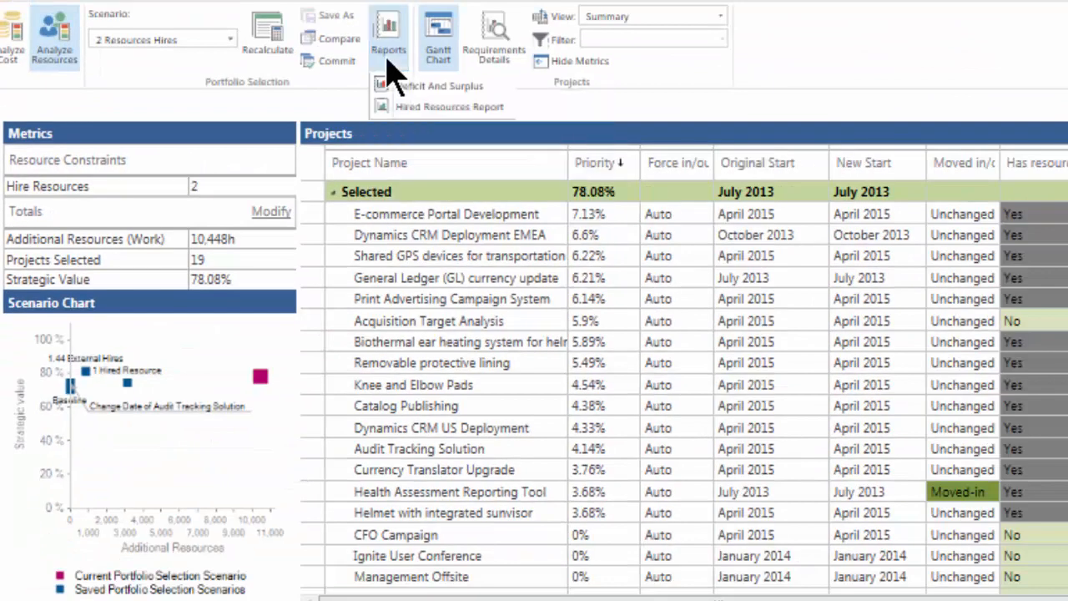
{"action": "left_click", "coordinate": [498, 108]}
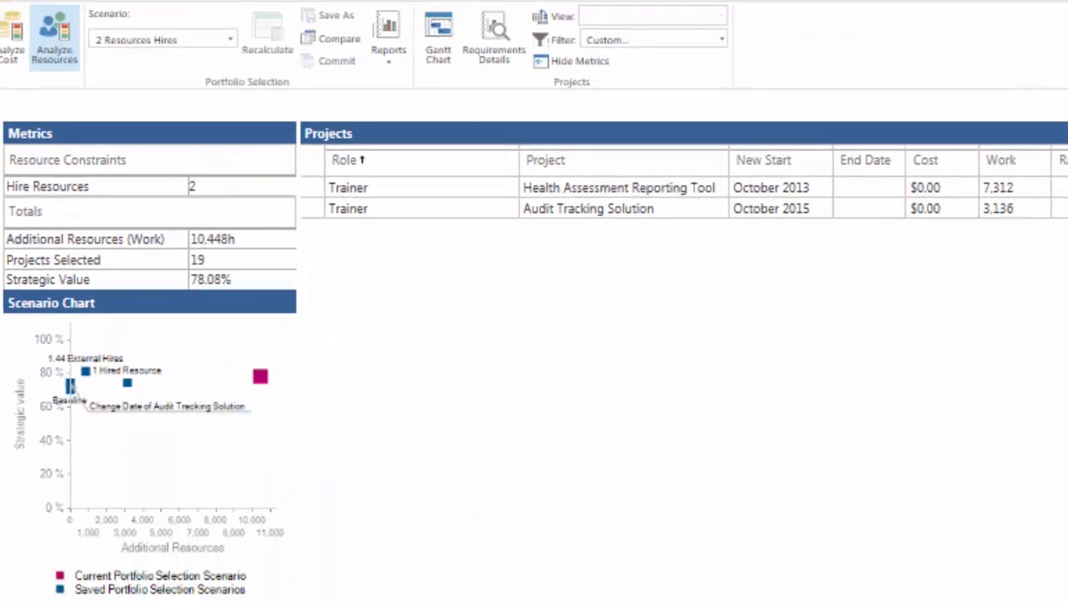
{"action": "left_click", "coordinate": [438, 29]}
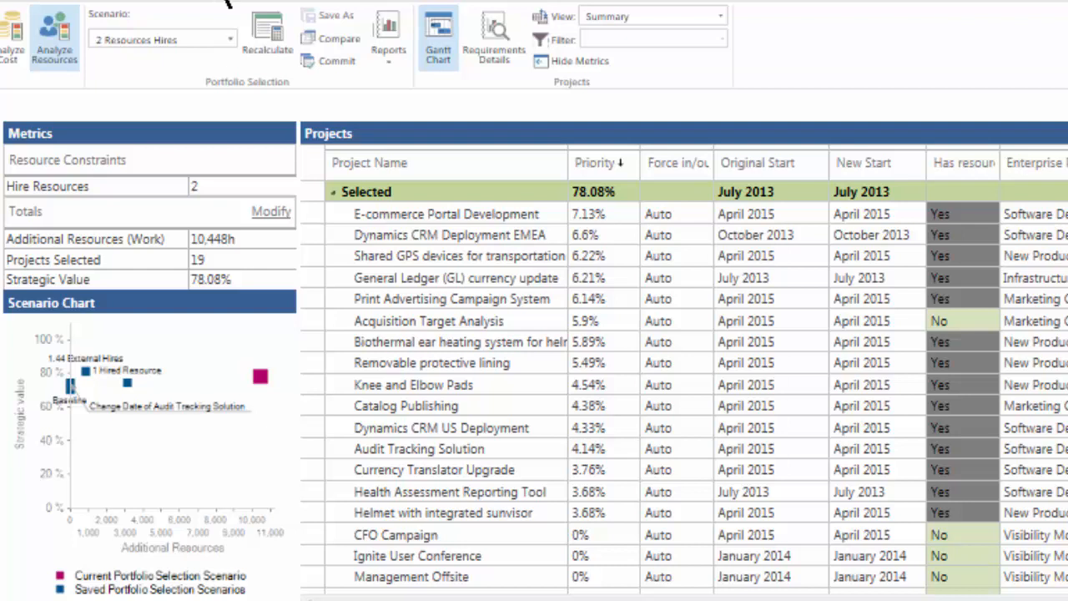
Switch to the 1.44 External Hires scenario and show its resource allocation options.
{"action": "left_click", "coordinate": [231, 39]}
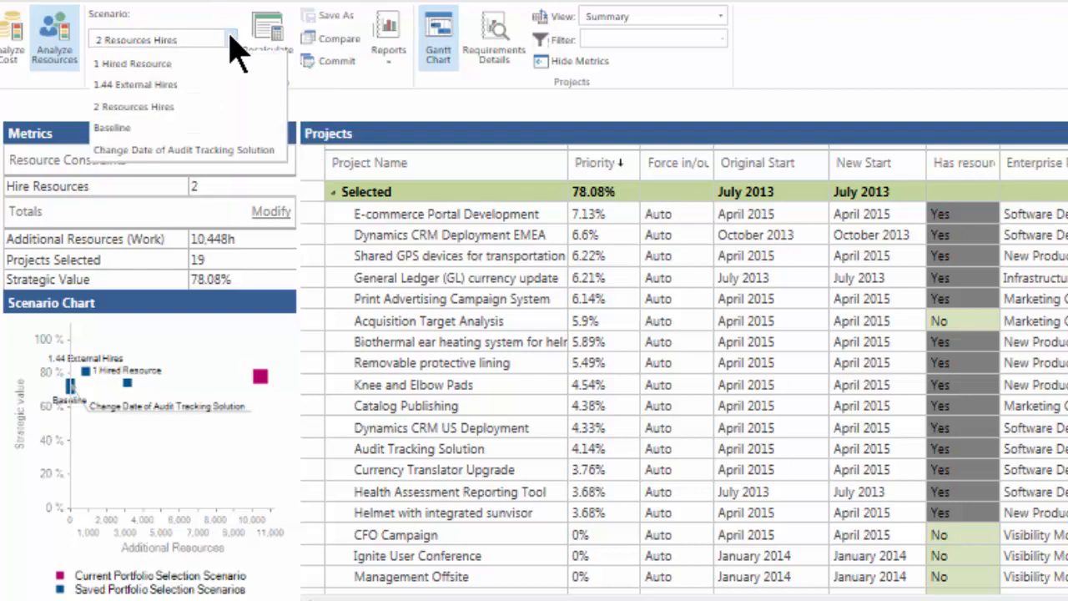
{"action": "left_click", "coordinate": [221, 84]}
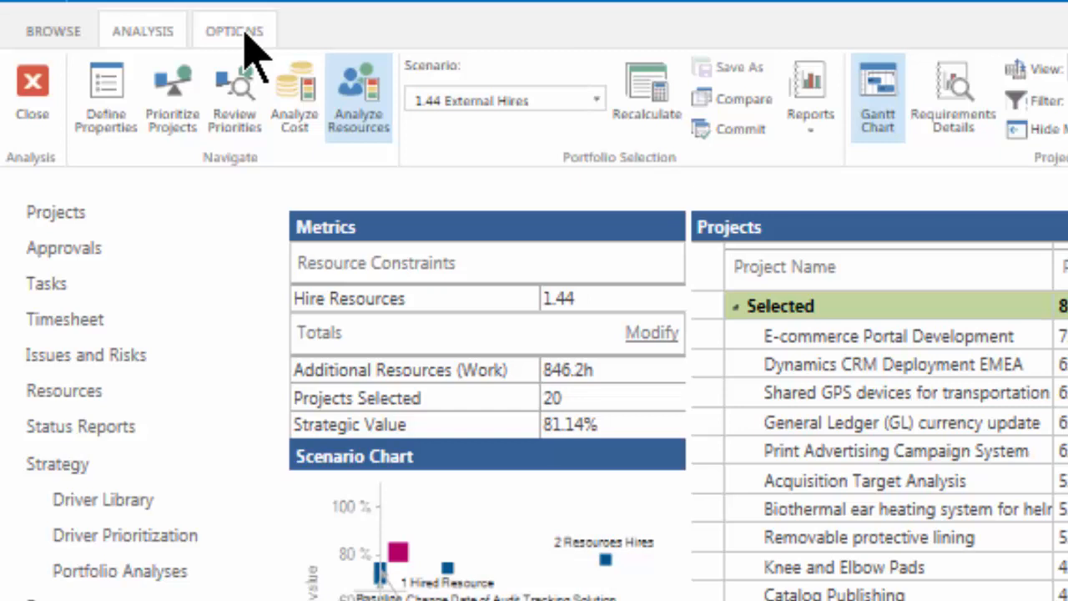
{"action": "left_click", "coordinate": [246, 35]}
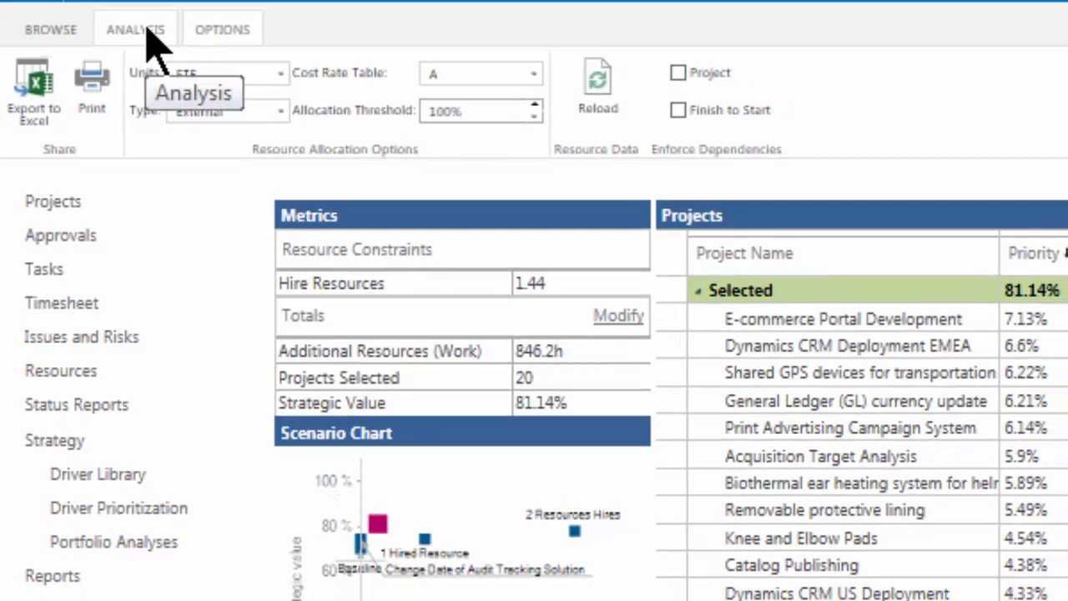
View the Hired Resources Report for the 1.44 External Hires scenario.
{"action": "left_click", "coordinate": [154, 27]}
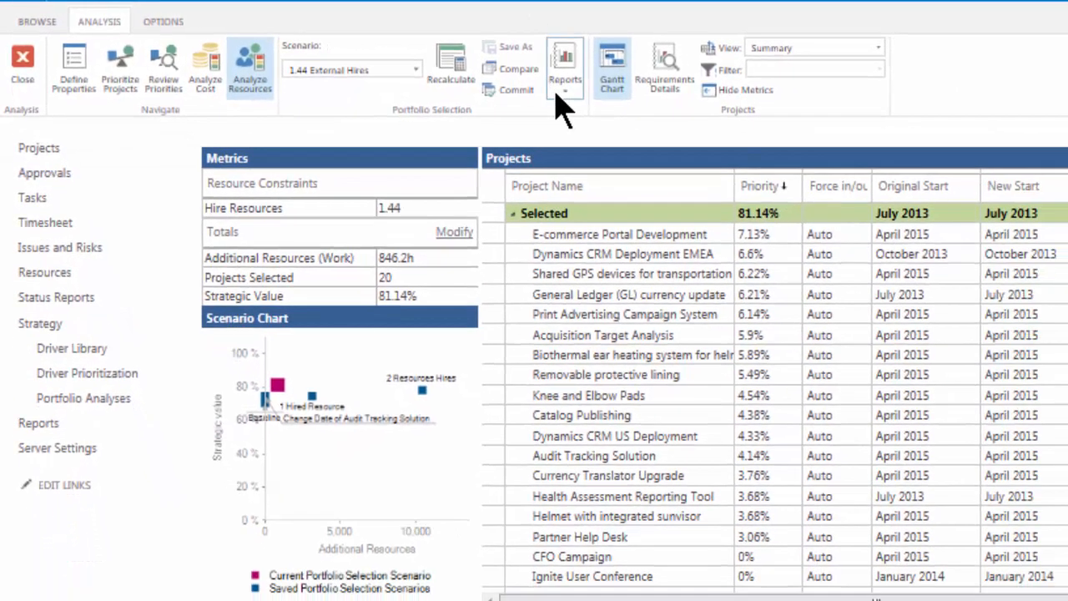
{"action": "left_click", "coordinate": [682, 108]}
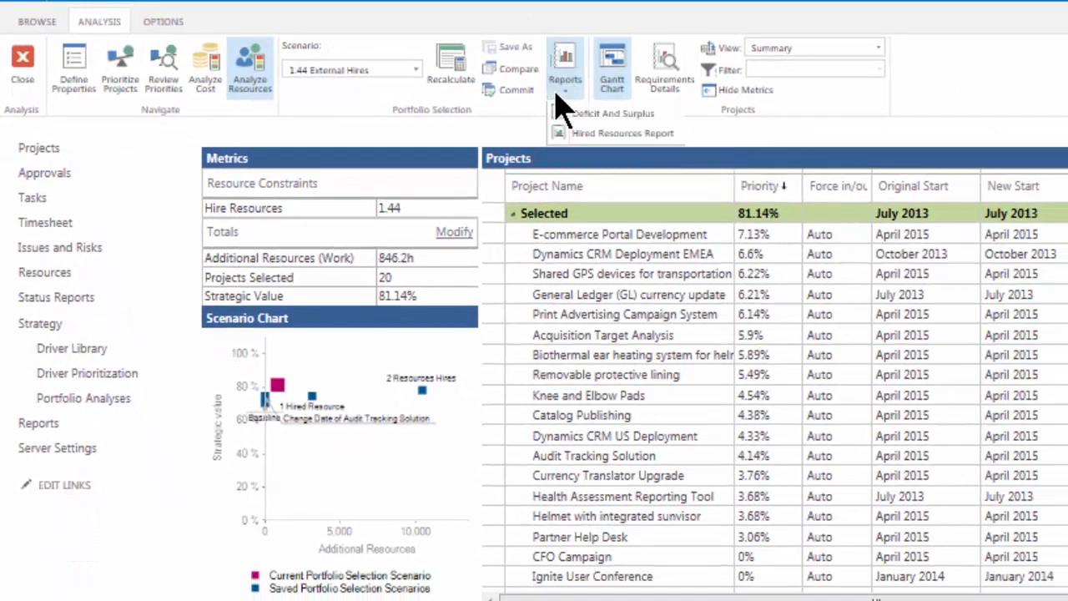
{"action": "left_click", "coordinate": [672, 135]}
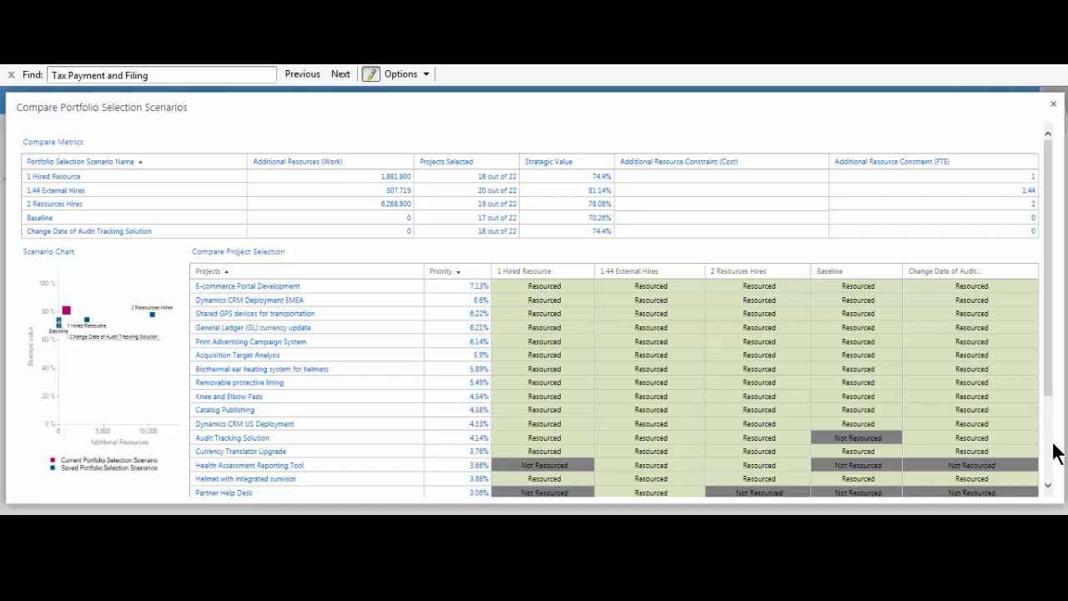
Examine the metrics and project selections of all saved scenarios in the Compare Portfolio Selection Scenarios view, and close the comparison.
{"action": "left_click", "coordinate": [1049, 487]}
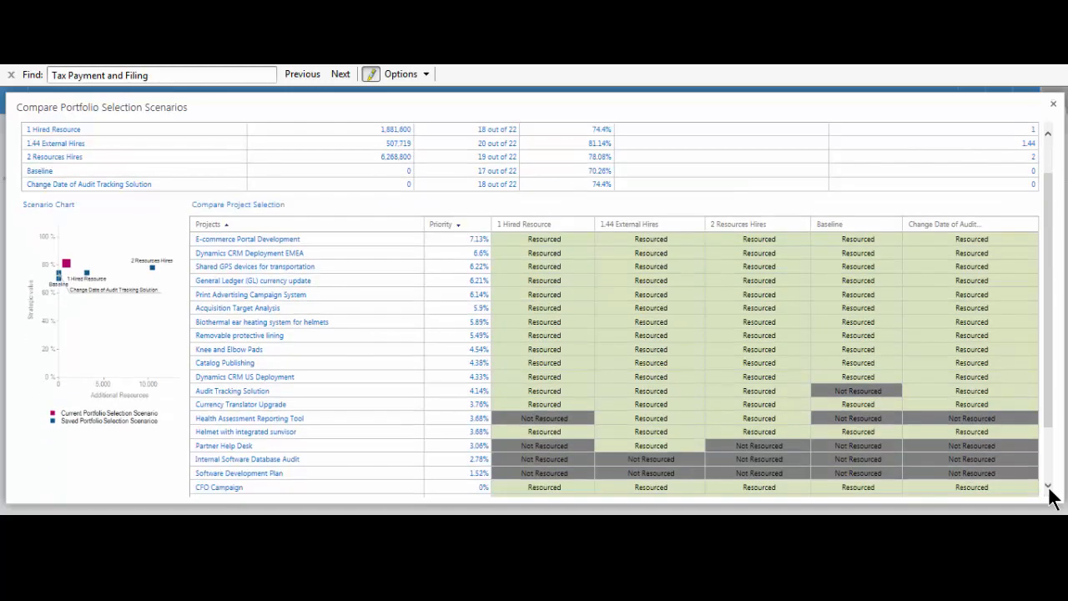
{"action": "left_click", "coordinate": [1048, 488]}
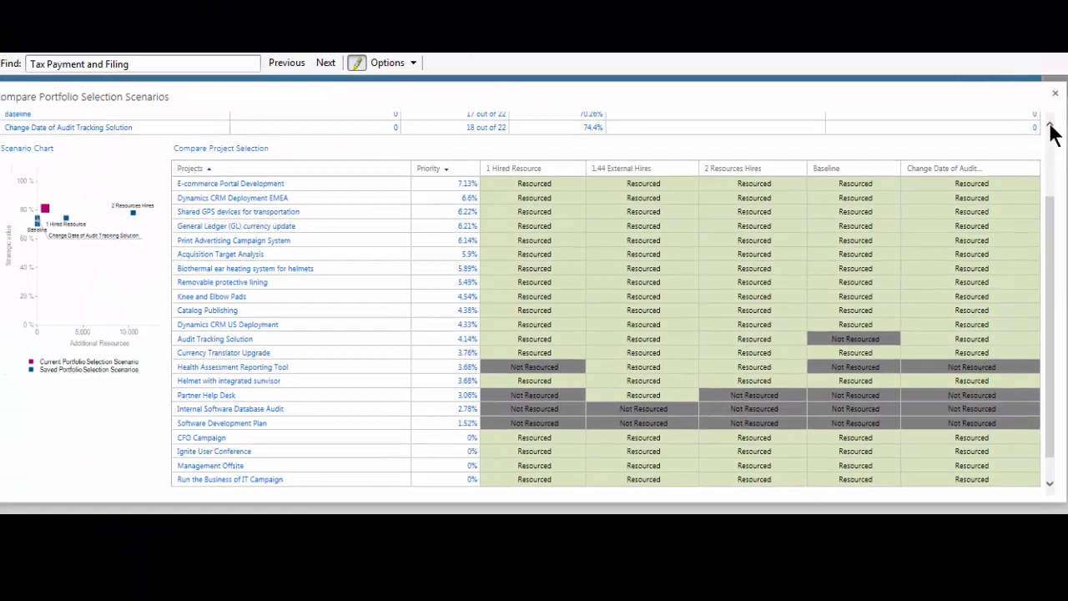
{"action": "left_click", "coordinate": [1049, 127]}
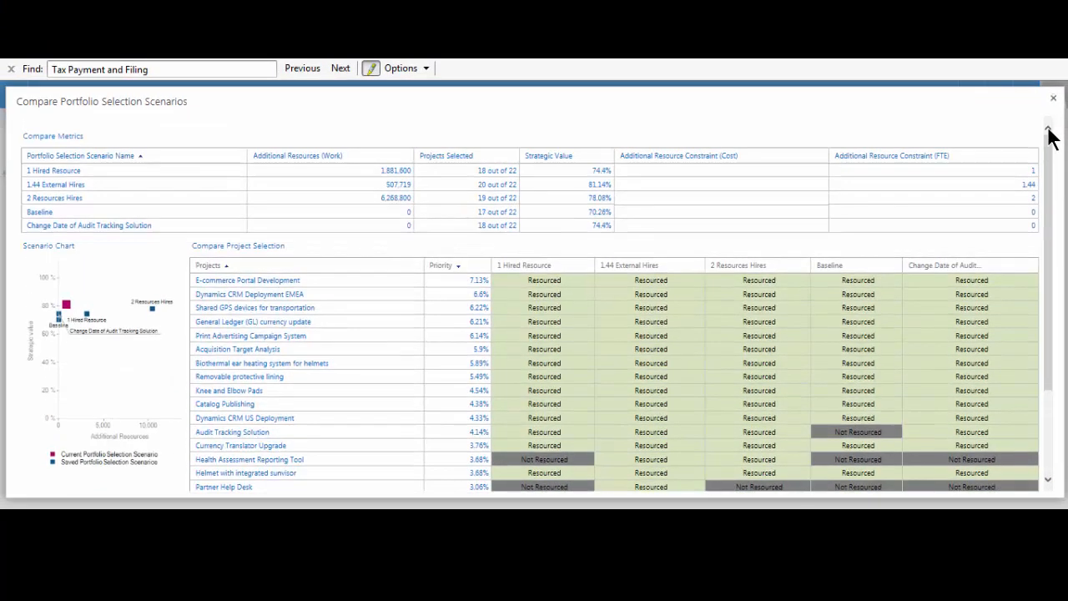
{"action": "left_click", "coordinate": [1053, 98]}
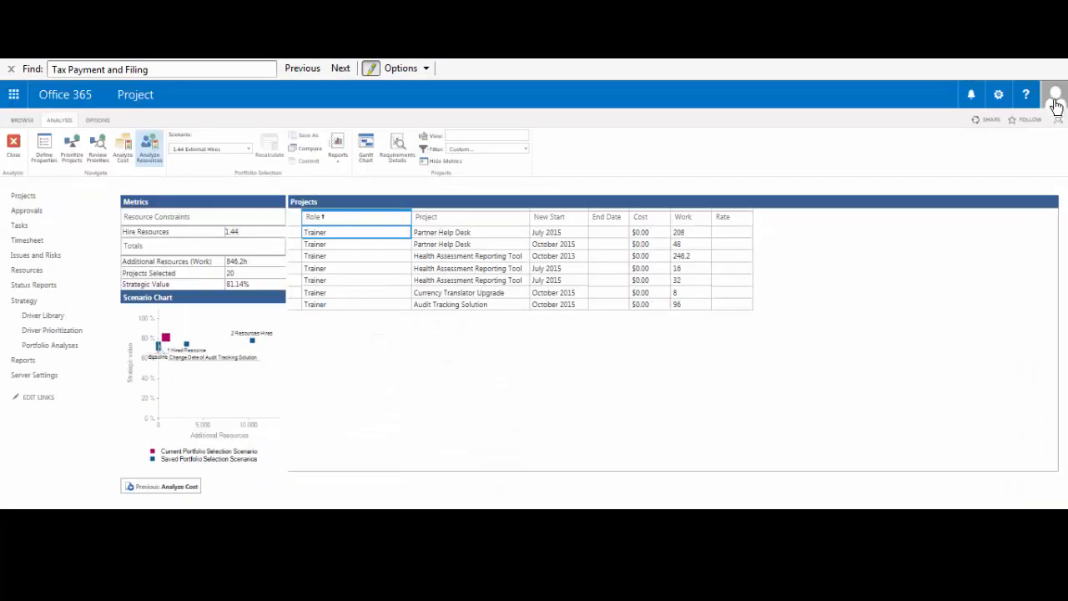